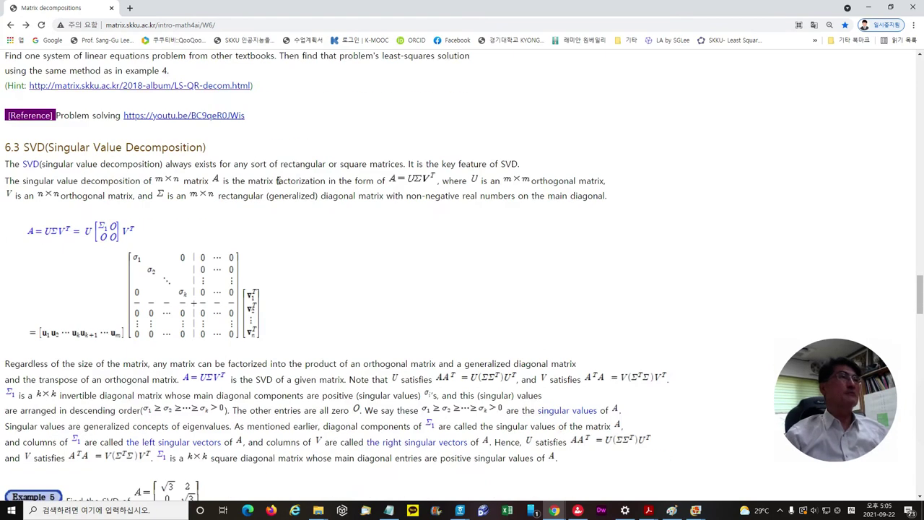
- Read the introduction of section 6.3 SVD, highlighting its heading and the factorization formula A = UΣV^T in the definition
{"action": "left_click_drag", "start_coordinate": [230, 150], "coordinate": [2, 152]}
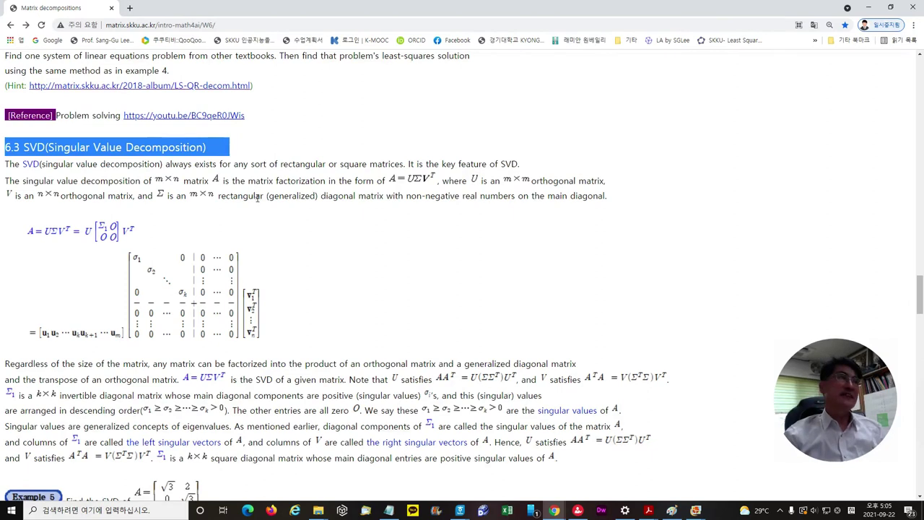
{"action": "scroll", "coordinate": [258, 198], "scroll_direction": "down", "scroll_amount": 1}
{"action": "scroll", "coordinate": [318, 199], "scroll_direction": "up", "scroll_amount": 1}
{"action": "scroll", "coordinate": [296, 197], "scroll_direction": "down", "scroll_amount": 1}
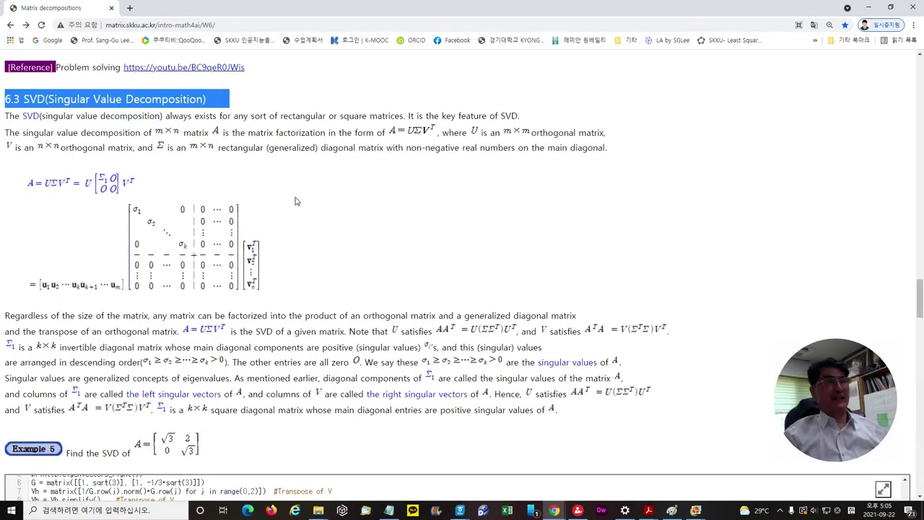
{"action": "scroll", "coordinate": [295, 201], "scroll_direction": "down", "scroll_amount": 1}
{"action": "scroll", "coordinate": [365, 130], "scroll_direction": "up", "scroll_amount": 1}
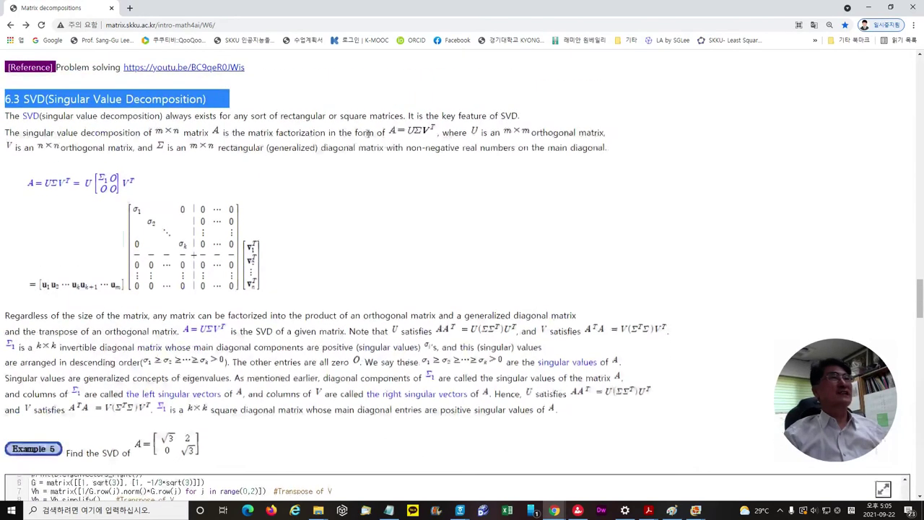
{"action": "left_click_drag", "start_coordinate": [386, 132], "coordinate": [438, 133]}
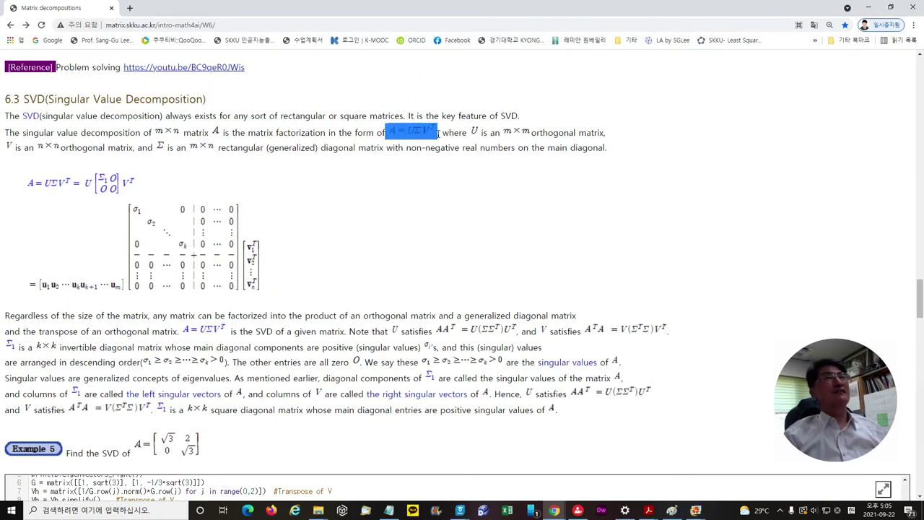
{"action": "left_click", "coordinate": [452, 142]}
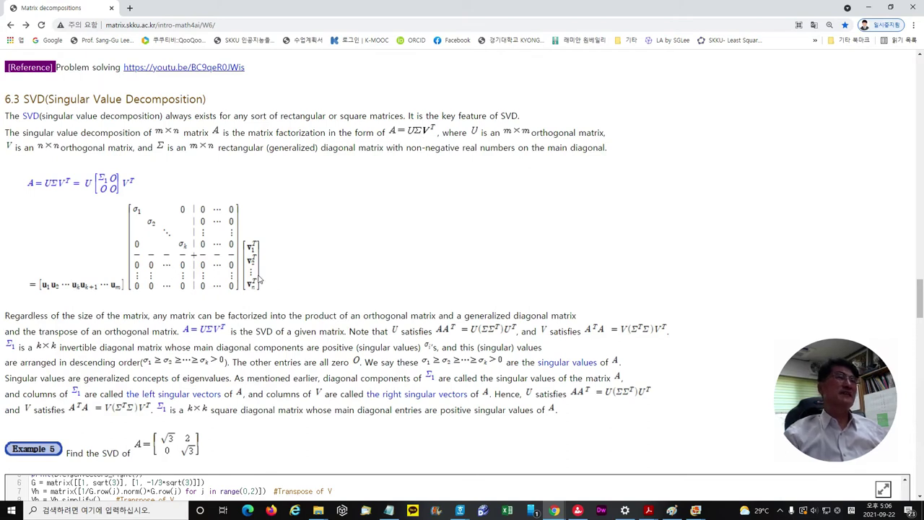
- Highlight the block form and the expanded matrix form of A = UΣV^T below the SVD definition
{"action": "left_click_drag", "start_coordinate": [281, 275], "coordinate": [158, 298]}
{"action": "scroll", "coordinate": [351, 289], "scroll_direction": "down", "scroll_amount": 1}
{"action": "left_click", "coordinate": [350, 192]}
{"action": "left_click_drag", "start_coordinate": [354, 195], "coordinate": [18, 83]}
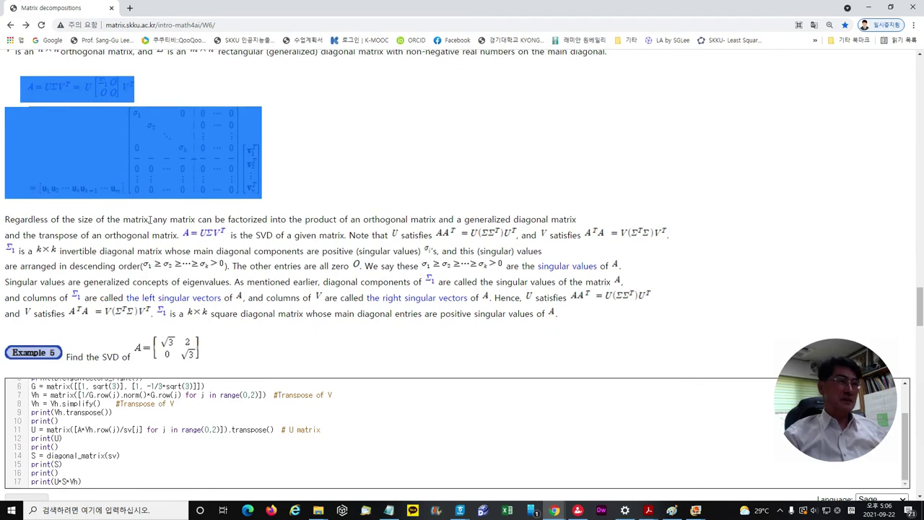
- Highlight "Regardless of the size of the matrix", "any matrix" and the formula A = UΣV^T in the explanatory paragraph
{"action": "left_click_drag", "start_coordinate": [154, 222], "coordinate": [2, 226]}
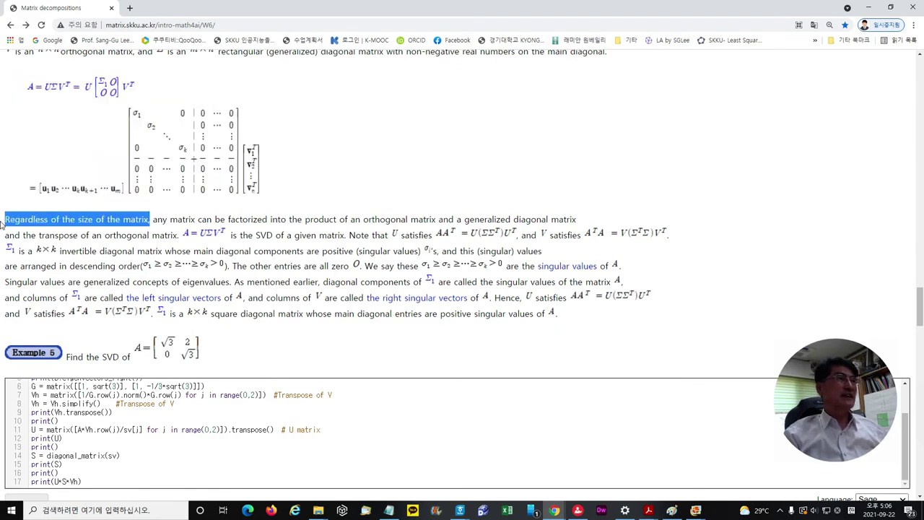
{"action": "left_click", "coordinate": [159, 222]}
{"action": "left_click_drag", "start_coordinate": [154, 220], "coordinate": [200, 222]}
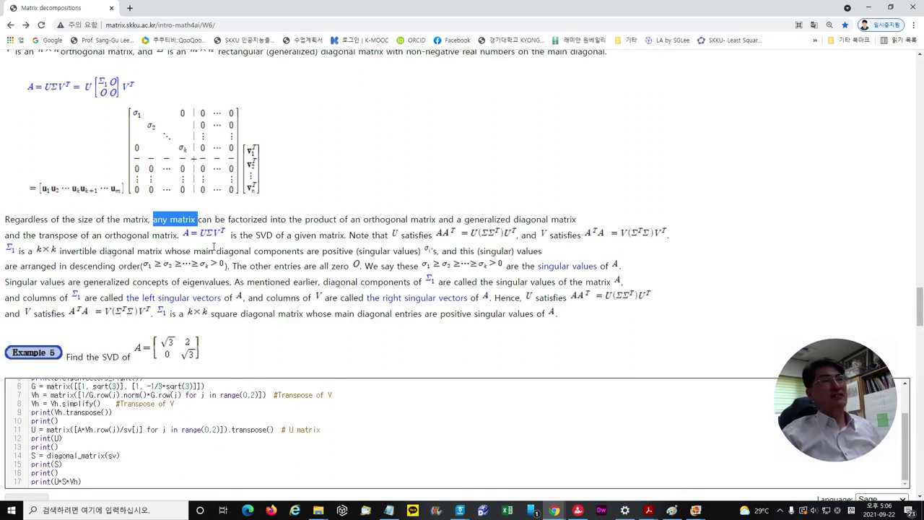
{"action": "left_click_drag", "start_coordinate": [180, 232], "coordinate": [234, 236]}
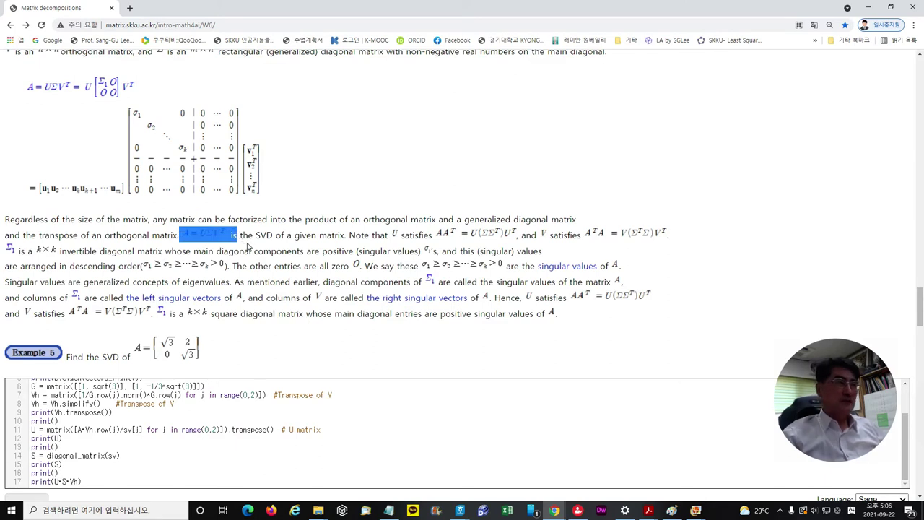
- Run the Sage code of Example 5 to find the SVD of the given matrix A
{"action": "scroll", "coordinate": [255, 249], "scroll_direction": "down", "scroll_amount": 1}
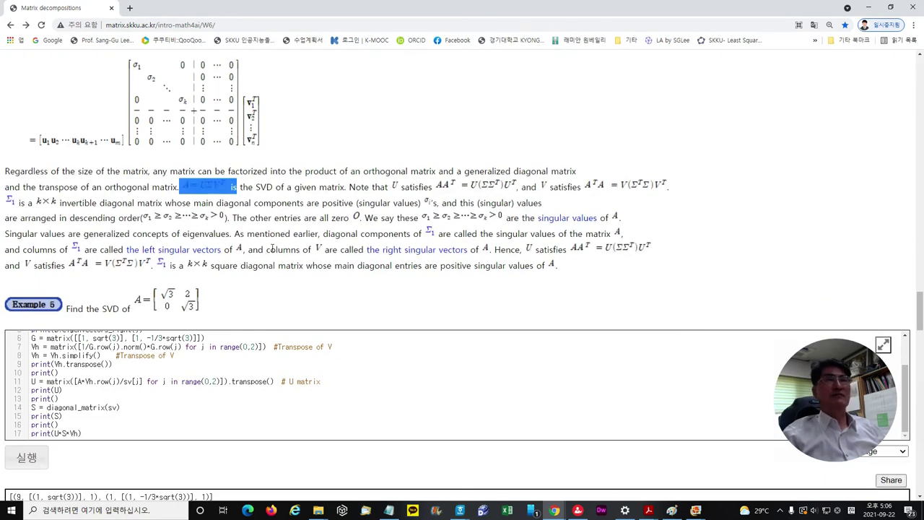
{"action": "scroll", "coordinate": [273, 248], "scroll_direction": "down", "scroll_amount": 2}
{"action": "scroll", "coordinate": [163, 271], "scroll_direction": "up", "scroll_amount": 2}
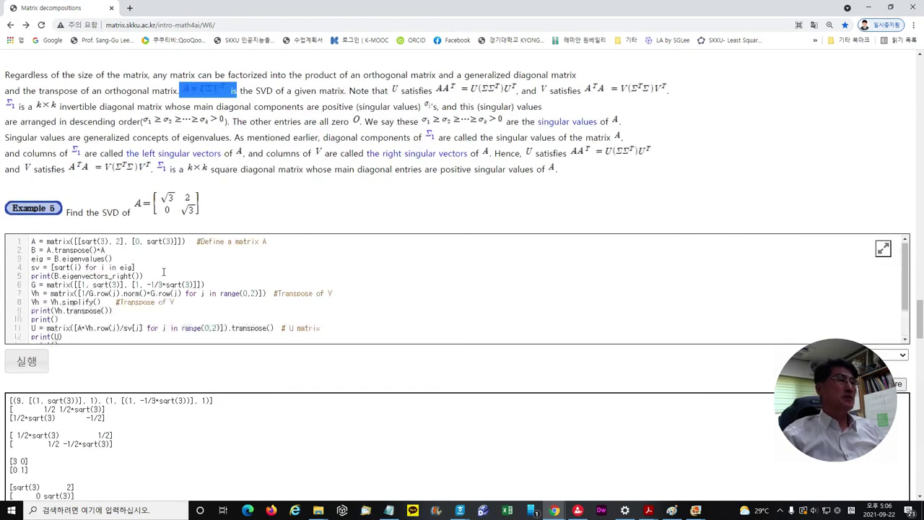
{"action": "scroll", "coordinate": [142, 265], "scroll_direction": "up", "scroll_amount": 1}
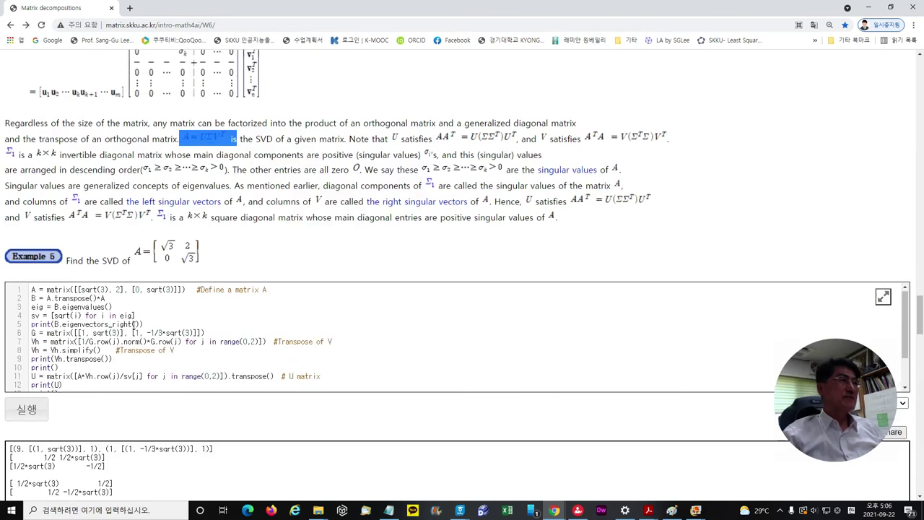
{"action": "scroll", "coordinate": [134, 324], "scroll_direction": "down", "scroll_amount": 3}
{"action": "scroll", "coordinate": [247, 165], "scroll_direction": "down", "scroll_amount": 2}
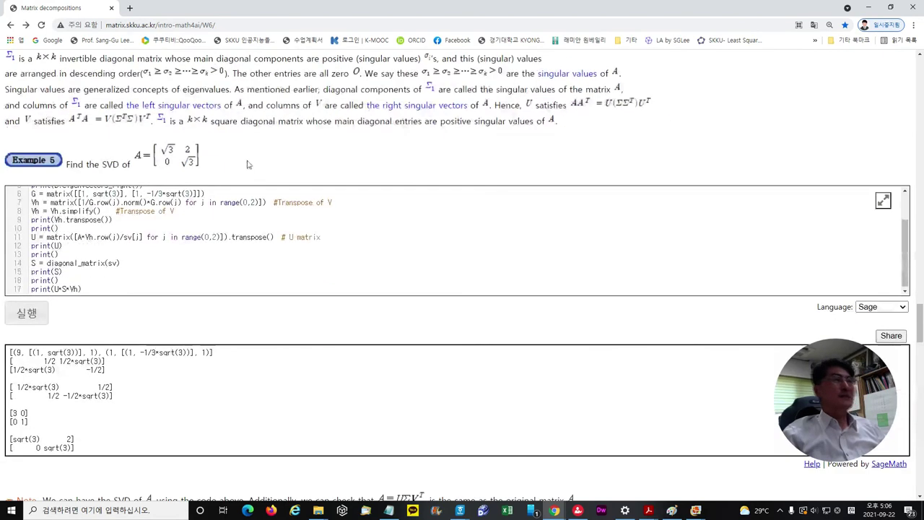
{"action": "scroll", "coordinate": [247, 165], "scroll_direction": "down", "scroll_amount": 1}
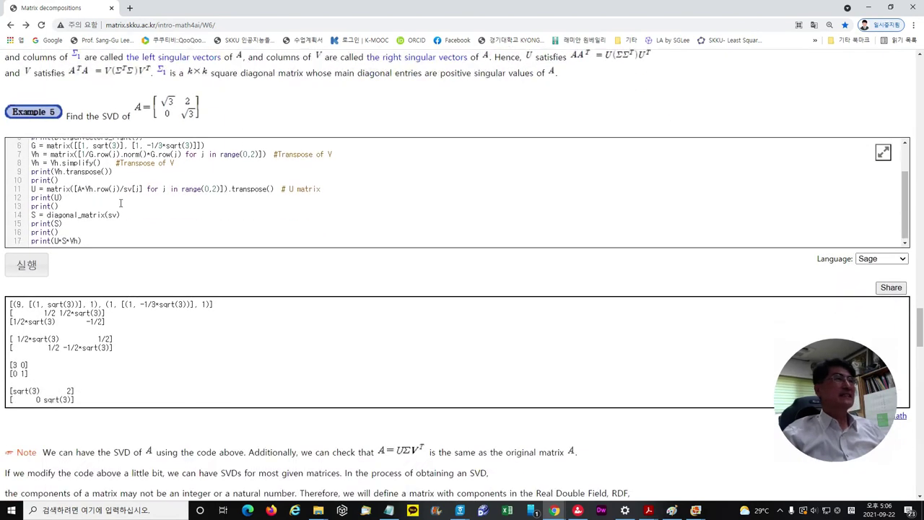
{"action": "left_click", "coordinate": [27, 265]}
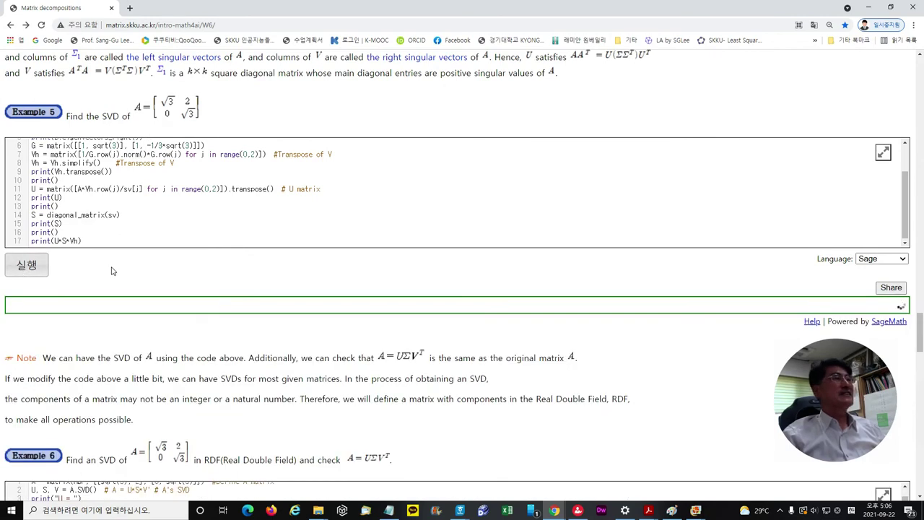
- Examine the Example 5 output, highlighting each printed matrix in turn down to the product U*S*Vh
{"action": "scroll", "coordinate": [111, 268], "scroll_direction": "down", "scroll_amount": 2}
{"action": "scroll", "coordinate": [113, 268], "scroll_direction": "up", "scroll_amount": 1}
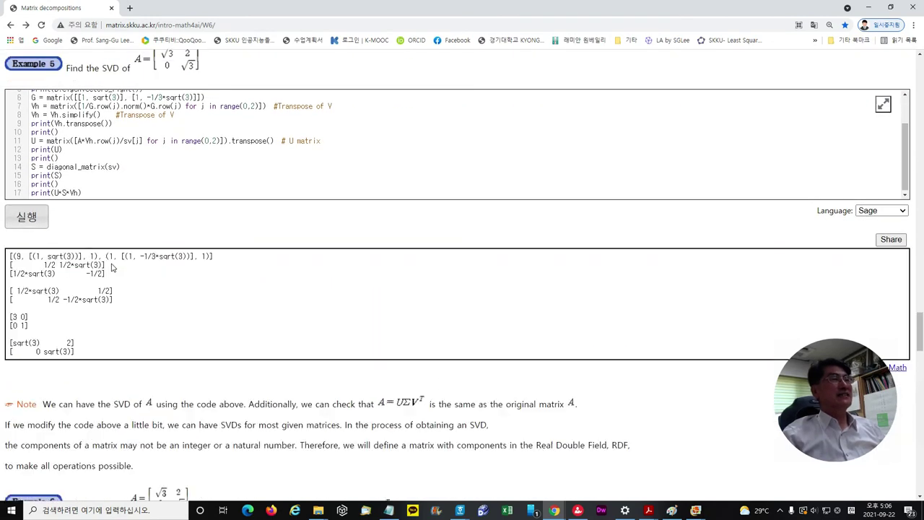
{"action": "left_click_drag", "start_coordinate": [108, 275], "coordinate": [9, 255]}
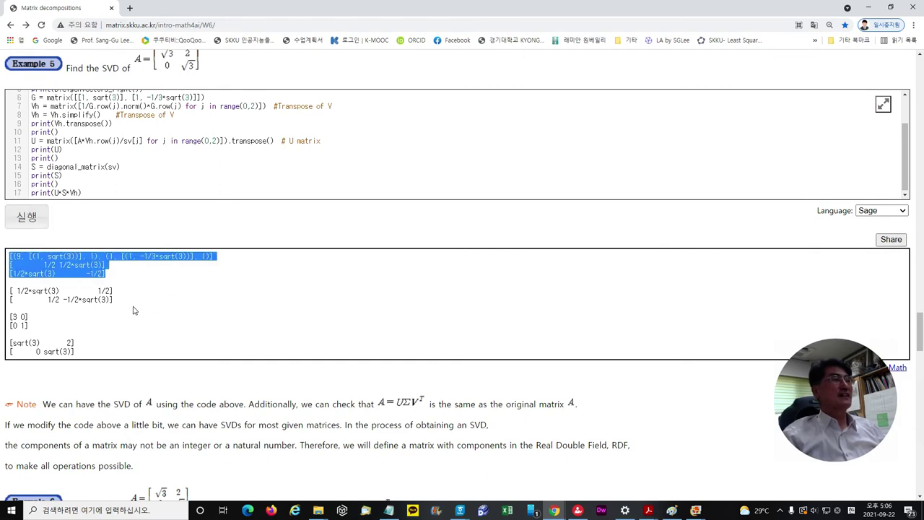
{"action": "left_click_drag", "start_coordinate": [129, 303], "coordinate": [6, 266]}
{"action": "scroll", "coordinate": [96, 347], "scroll_direction": "down", "scroll_amount": 1}
{"action": "left_click", "coordinate": [37, 284]}
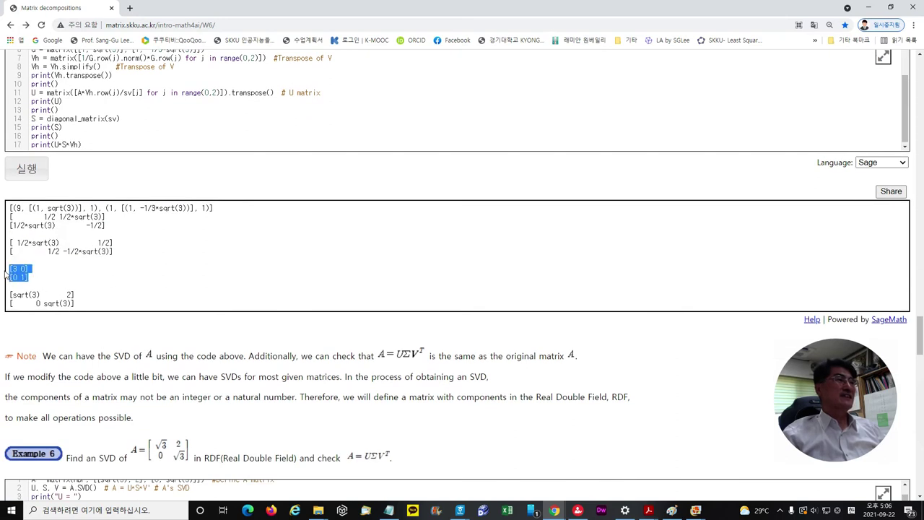
{"action": "scroll", "coordinate": [92, 278], "scroll_direction": "down", "scroll_amount": 1}
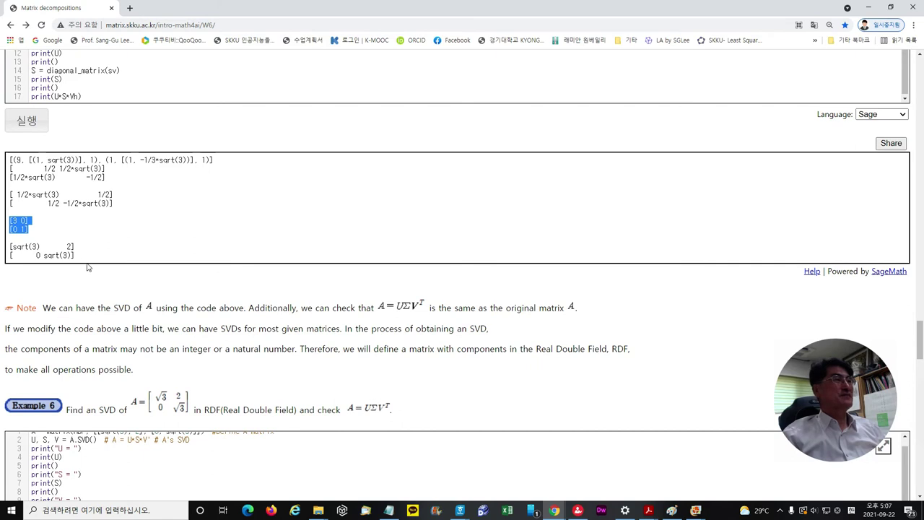
{"action": "left_click_drag", "start_coordinate": [83, 262], "coordinate": [2, 251]}
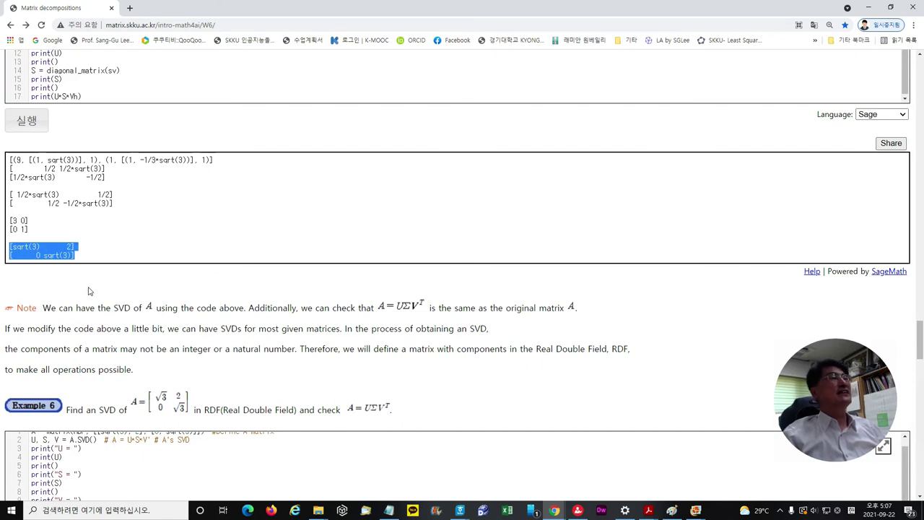
- Review the Example 6 code, highlighting RDF in the matrix definition and the A.SVD() call
{"action": "scroll", "coordinate": [93, 296], "scroll_direction": "down", "scroll_amount": 2}
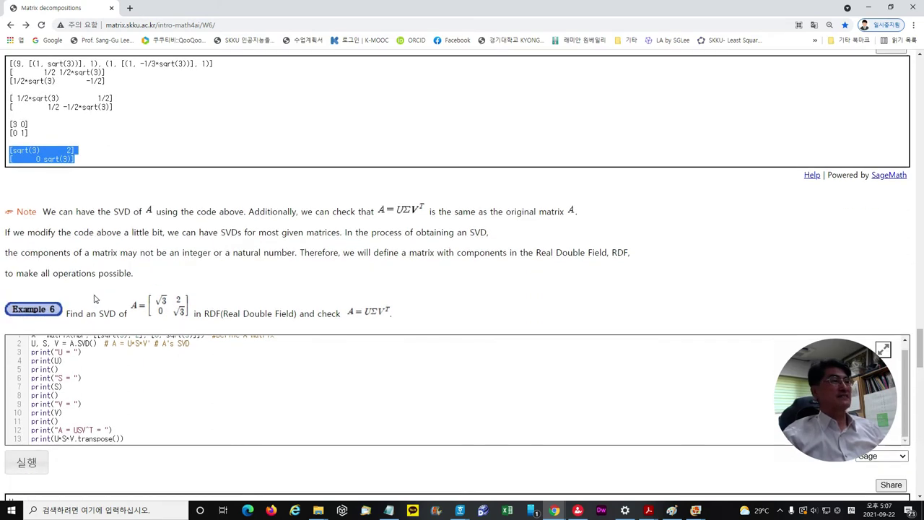
{"action": "scroll", "coordinate": [93, 299], "scroll_direction": "down", "scroll_amount": 2}
{"action": "scroll", "coordinate": [116, 275], "scroll_direction": "up", "scroll_amount": 1}
{"action": "left_click_drag", "start_coordinate": [74, 247], "coordinate": [86, 247]}
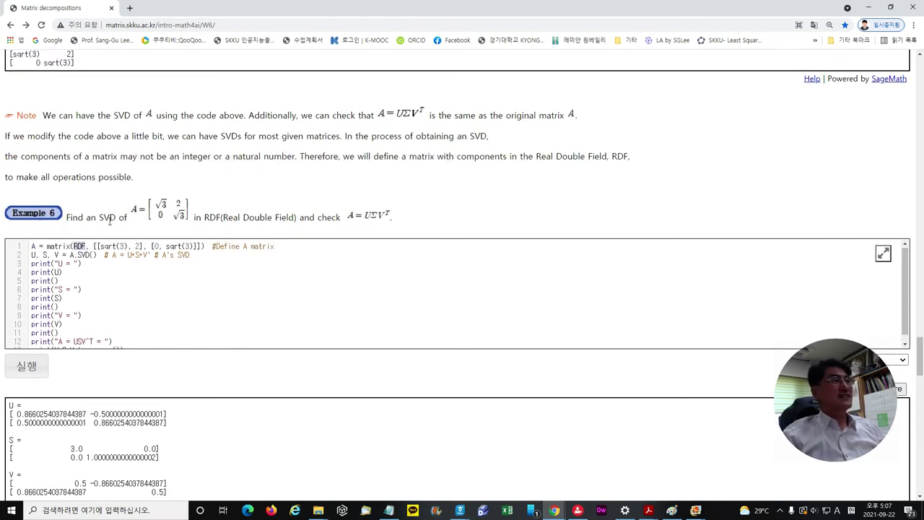
{"action": "left_click_drag", "start_coordinate": [97, 255], "coordinate": [70, 255]}
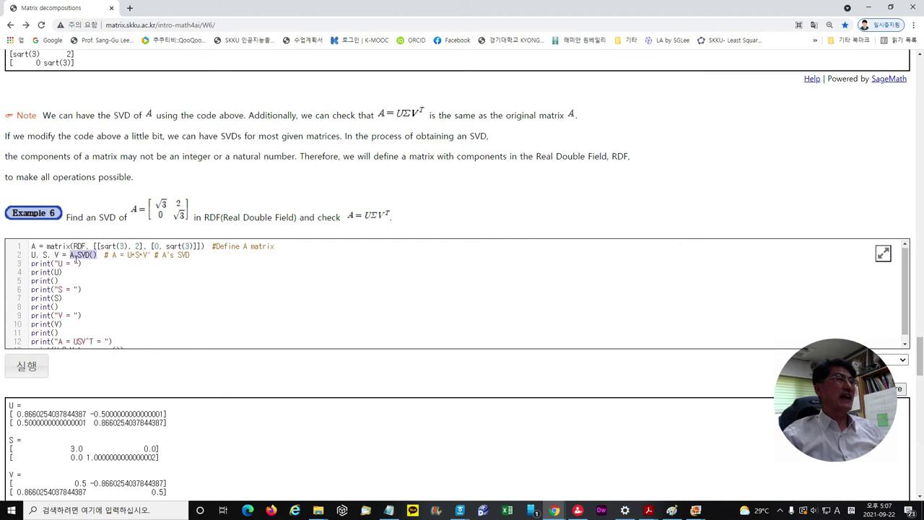
{"action": "left_click", "coordinate": [97, 256]}
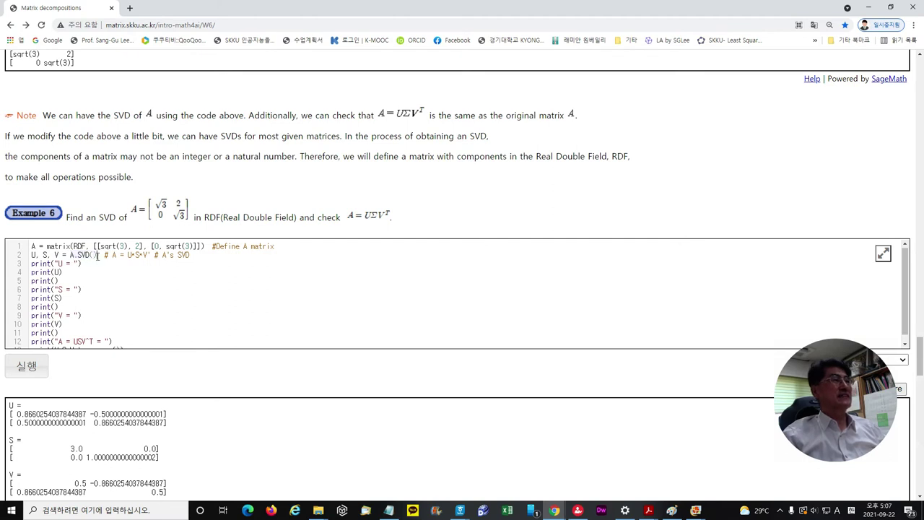
- Highlight the Example 6 print statements that label U, S and A = USV^T
{"action": "left_click", "coordinate": [83, 265]}
{"action": "key", "text": "shift+Home"}
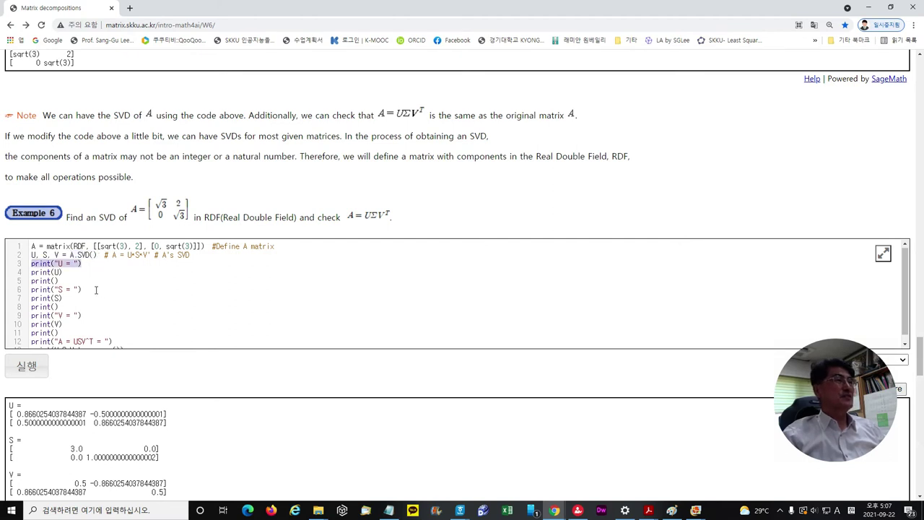
{"action": "left_click_drag", "start_coordinate": [96, 289], "coordinate": [43, 289]}
{"action": "left_click_drag", "start_coordinate": [114, 342], "coordinate": [40, 341]}
{"action": "scroll", "coordinate": [101, 334], "scroll_direction": "down", "scroll_amount": 3}
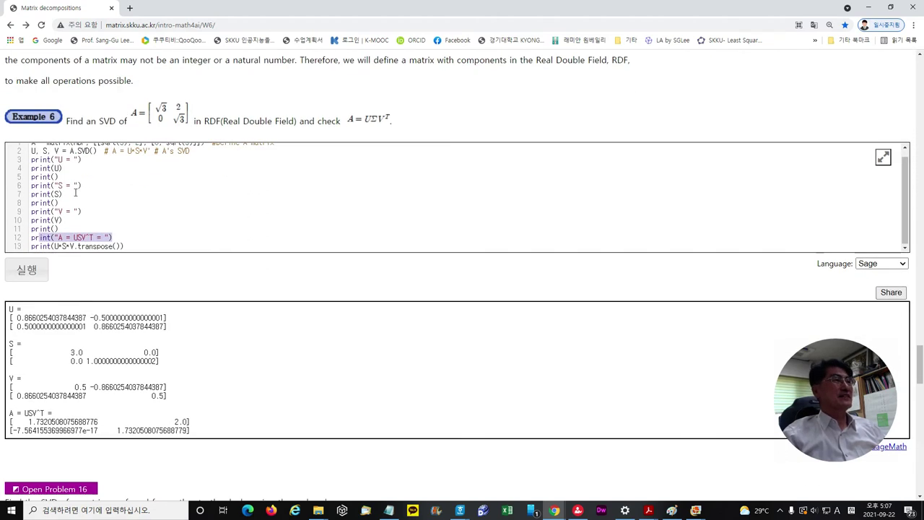
- Examine the U, S and V matrices in the Example 6 output, highlighting them
{"action": "scroll", "coordinate": [43, 283], "scroll_direction": "down", "scroll_amount": 2}
{"action": "left_click_drag", "start_coordinate": [190, 306], "coordinate": [2, 213]}
{"action": "scroll", "coordinate": [41, 252], "scroll_direction": "down", "scroll_amount": 1}
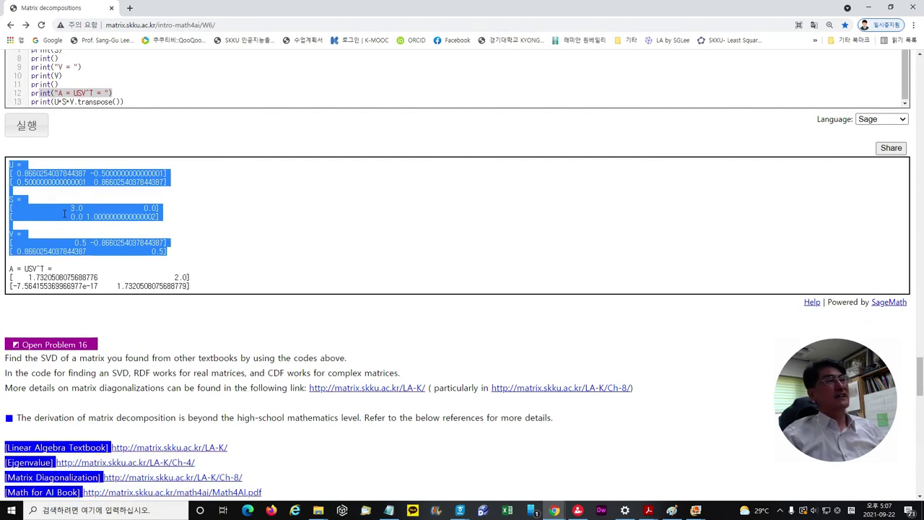
{"action": "left_click", "coordinate": [73, 215]}
{"action": "left_click_drag", "start_coordinate": [183, 253], "coordinate": [2, 231]}
{"action": "left_click", "coordinate": [58, 273]}
{"action": "scroll", "coordinate": [56, 274], "scroll_direction": "down", "scroll_amount": 1}
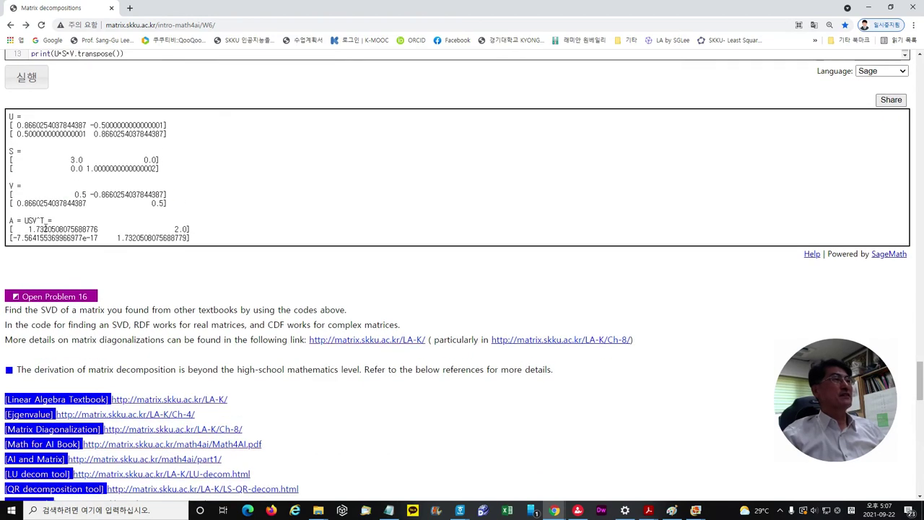
- Compare the reconstructed A = USV^T in the Example 6 output with the original matrix, highlighting the result and its lower-left entry
{"action": "left_click_drag", "start_coordinate": [209, 241], "coordinate": [3, 231]}
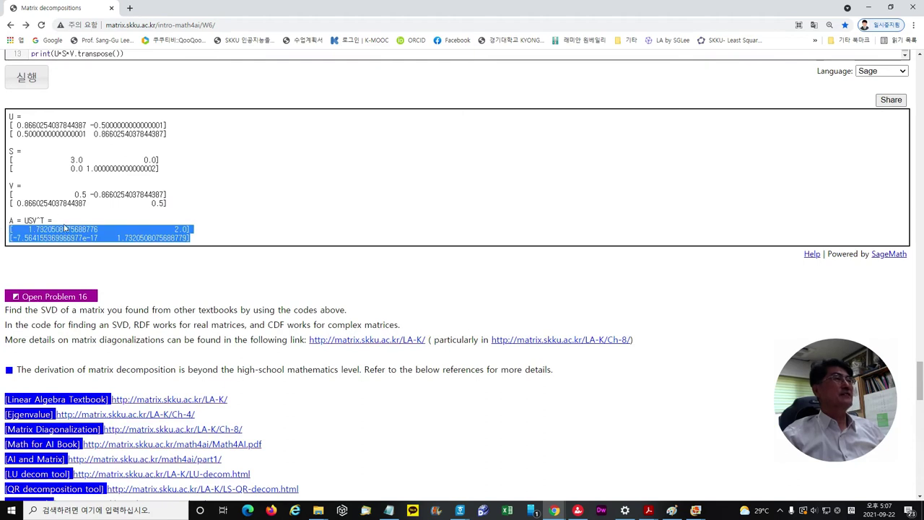
{"action": "left_click", "coordinate": [14, 239]}
{"action": "left_click_drag", "start_coordinate": [14, 238], "coordinate": [102, 239]}
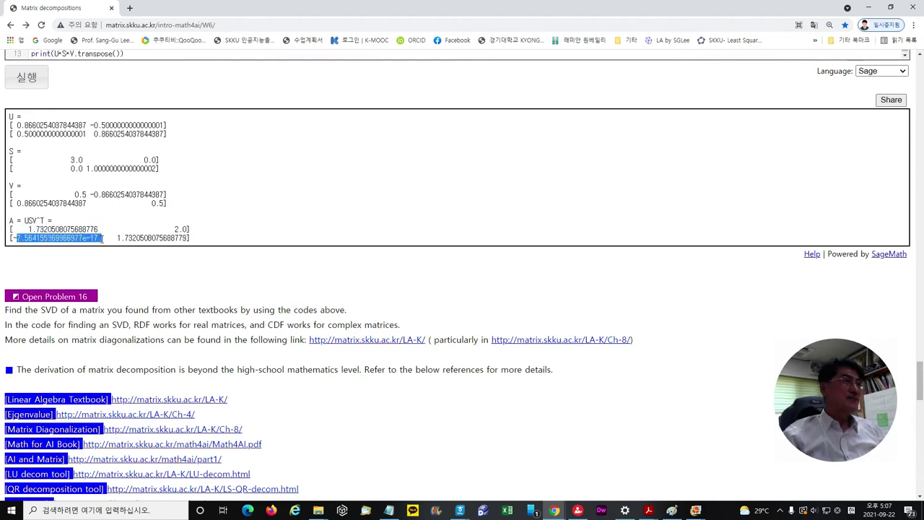
{"action": "left_click", "coordinate": [177, 228]}
{"action": "scroll", "coordinate": [83, 232], "scroll_direction": "up", "scroll_amount": 2}
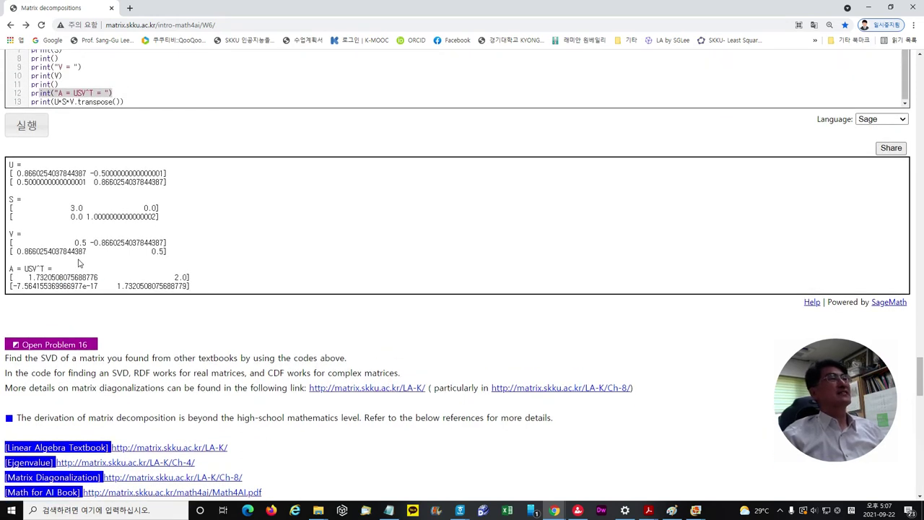
{"action": "scroll", "coordinate": [80, 264], "scroll_direction": "up", "scroll_amount": 3}
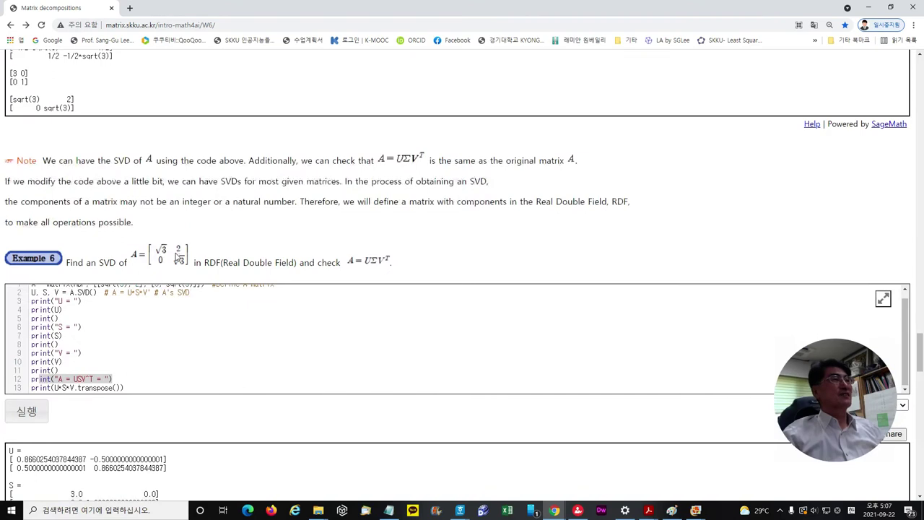
{"action": "scroll", "coordinate": [91, 415], "scroll_direction": "down", "scroll_amount": 4}
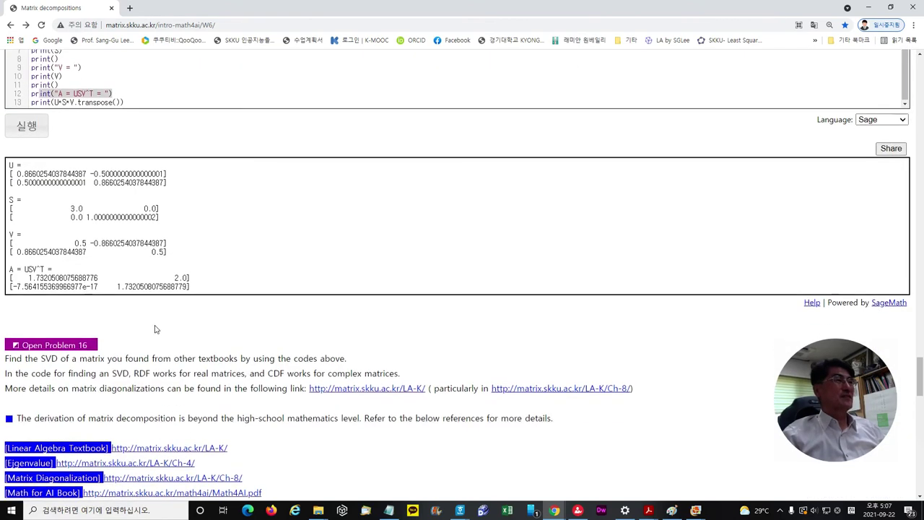
{"action": "left_click_drag", "start_coordinate": [205, 291], "coordinate": [5, 271]}
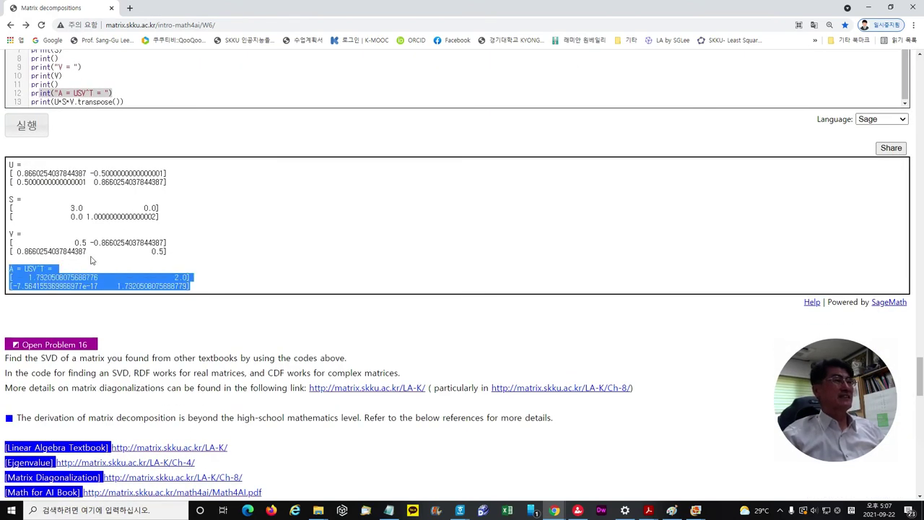
- Go past the reference links to the list of open problems, beginning with Open Problem 1
{"action": "scroll", "coordinate": [94, 268], "scroll_direction": "down", "scroll_amount": 3}
{"action": "scroll", "coordinate": [96, 270], "scroll_direction": "down", "scroll_amount": 10}
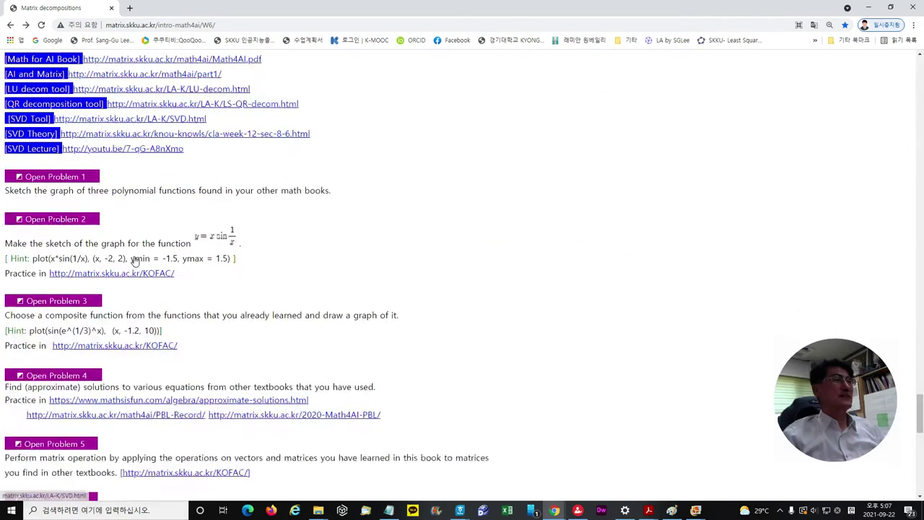
- Look through the open problems as far as Open Problem 16, and restore down the browser window to uncover the Matrix decompositions textbook document
{"action": "scroll", "coordinate": [141, 273], "scroll_direction": "down", "scroll_amount": 5}
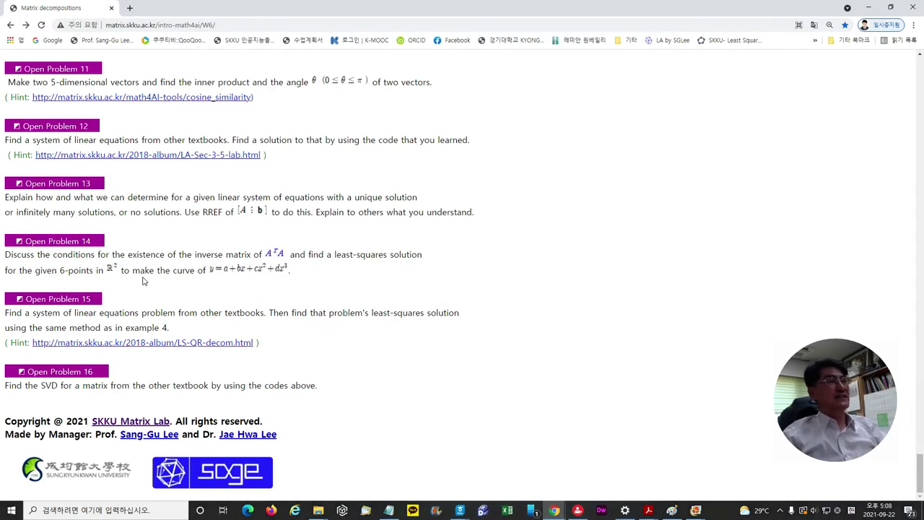
{"action": "scroll", "coordinate": [141, 184], "scroll_direction": "up", "scroll_amount": 9}
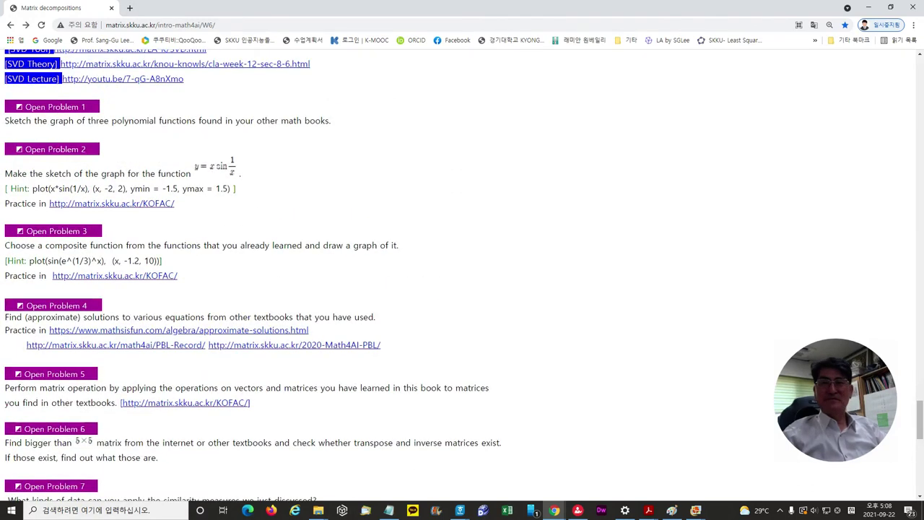
{"action": "double_click", "coordinate": [152, 7]}
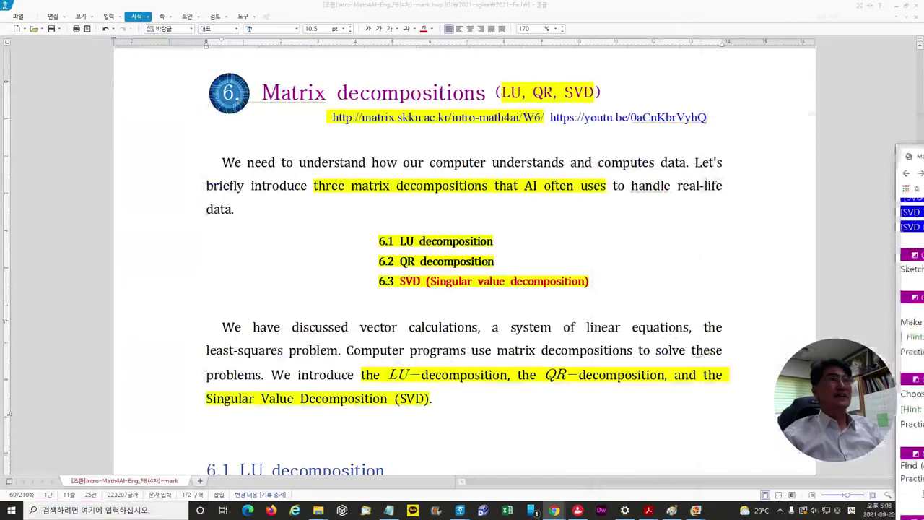
{"action": "left_click_drag", "start_coordinate": [823, 372], "coordinate": [794, 281]}
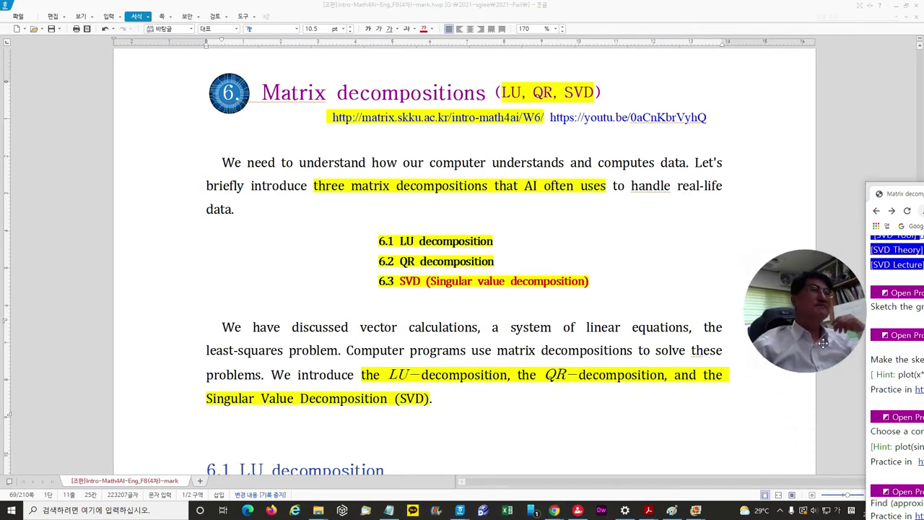
{"action": "left_click", "coordinate": [554, 510]}
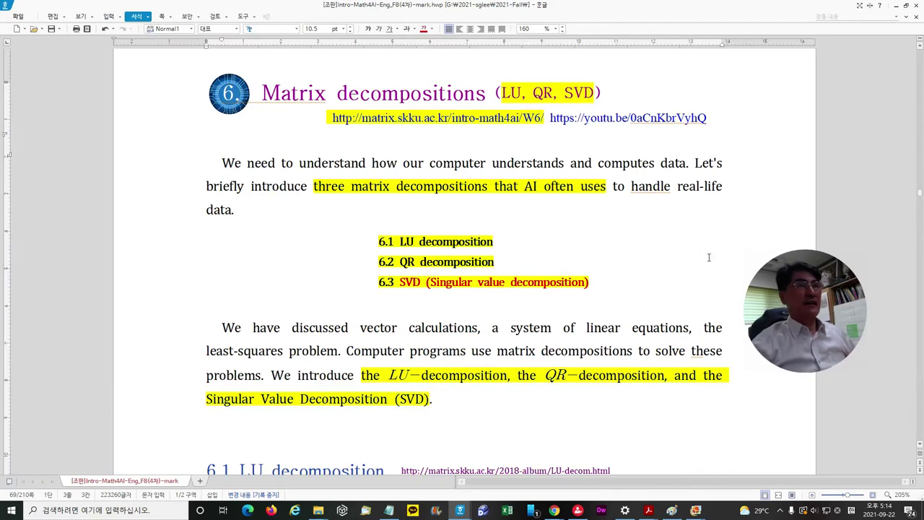
- Go past the chapter 6 introduction and open the LU-decom.html page linked beside the 6.1 LU decomposition heading
{"action": "scroll", "coordinate": [517, 253], "scroll_direction": "down", "scroll_amount": 1}
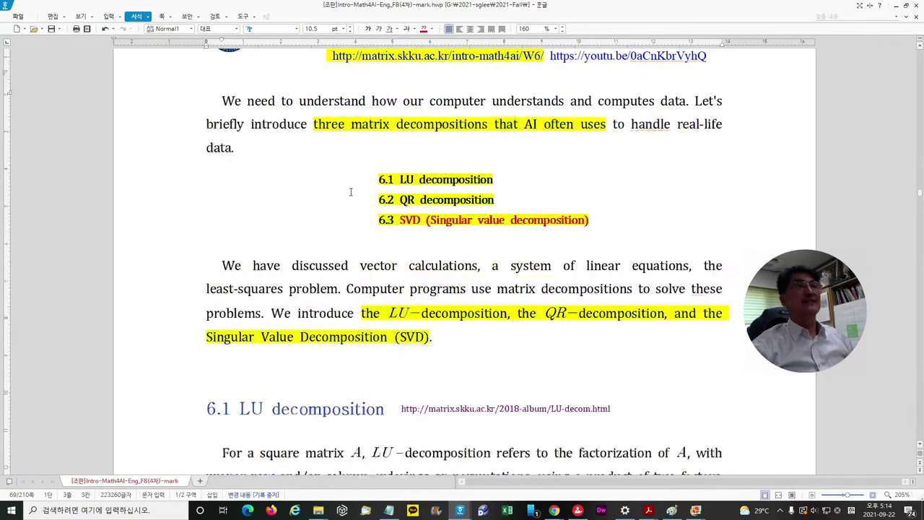
{"action": "scroll", "coordinate": [351, 191], "scroll_direction": "up", "scroll_amount": 2}
{"action": "left_click", "coordinate": [351, 191]}
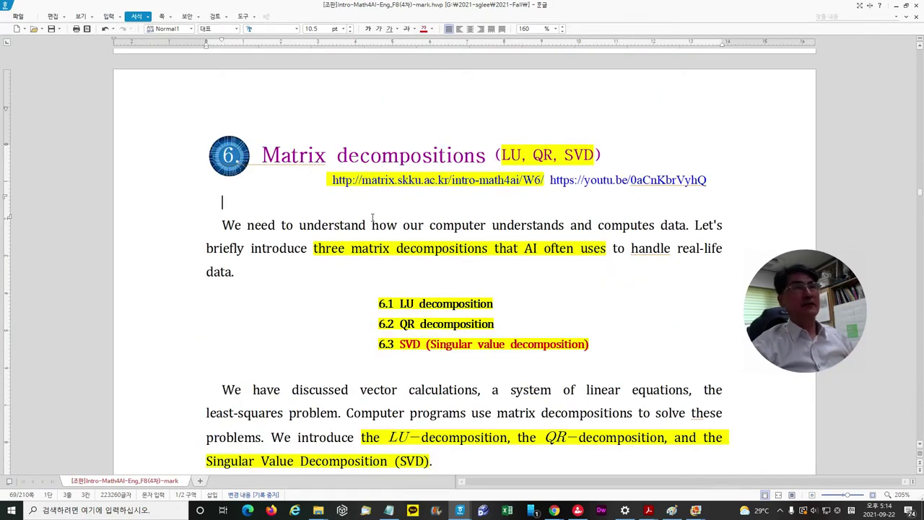
{"action": "scroll", "coordinate": [402, 213], "scroll_direction": "down", "scroll_amount": 3}
{"action": "scroll", "coordinate": [398, 220], "scroll_direction": "up", "scroll_amount": 1}
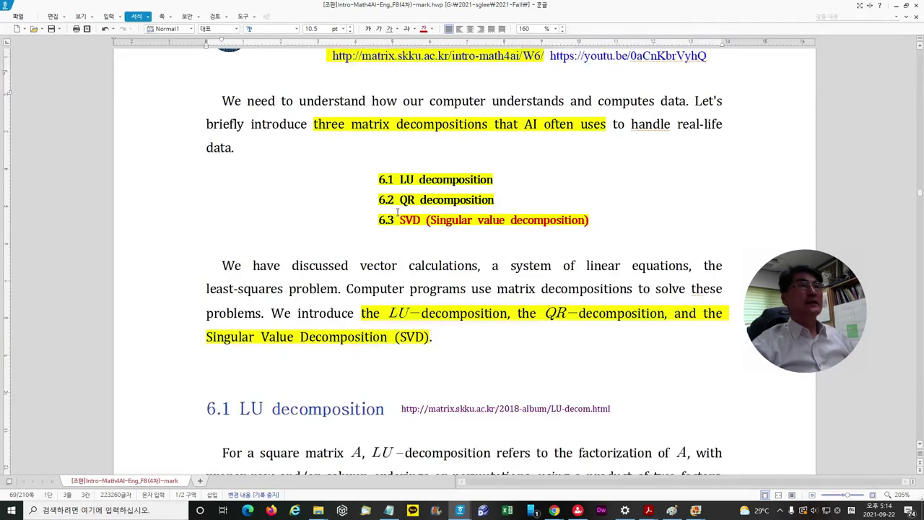
{"action": "scroll", "coordinate": [393, 229], "scroll_direction": "down", "scroll_amount": 4}
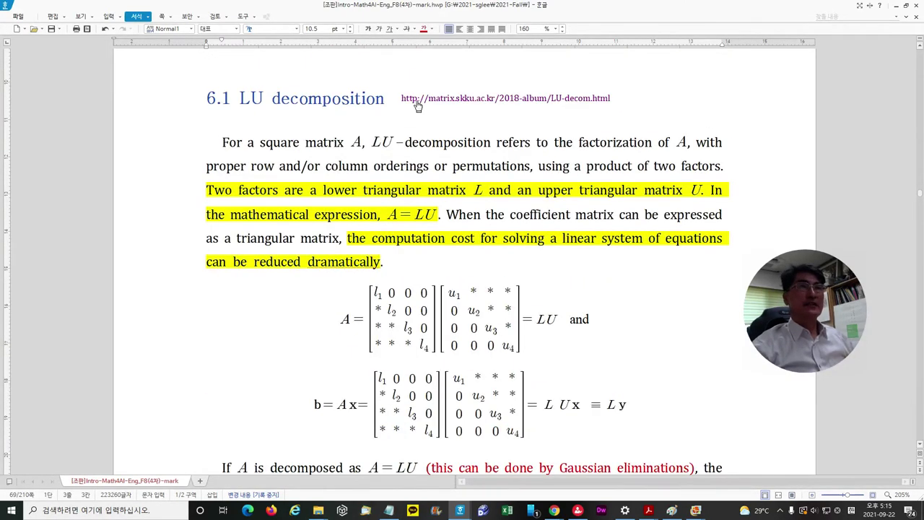
{"action": "left_click", "coordinate": [499, 101]}
{"action": "left_click", "coordinate": [419, 272]}
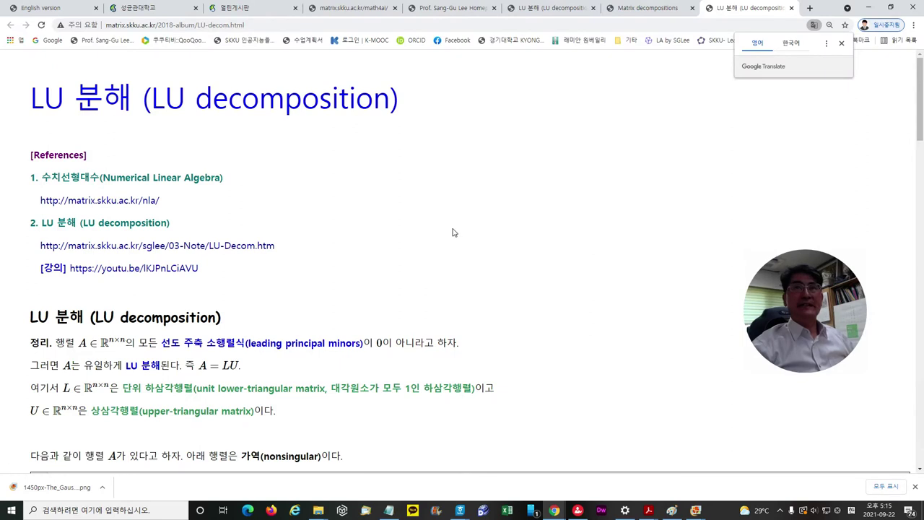
- Run the first Sage cell on the LU decomposition page, which prints matrix A and its determinant
{"action": "scroll", "coordinate": [433, 231], "scroll_direction": "down", "scroll_amount": 2}
{"action": "scroll", "coordinate": [405, 231], "scroll_direction": "down", "scroll_amount": 3}
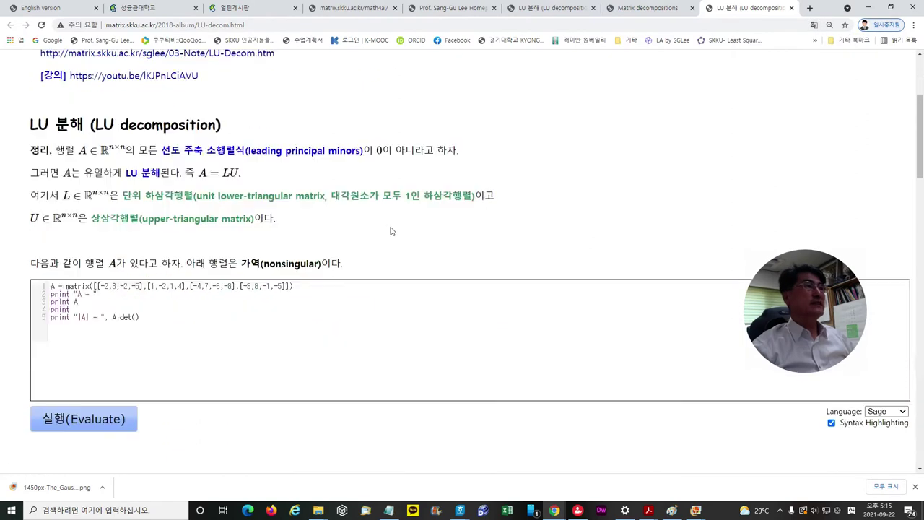
{"action": "scroll", "coordinate": [325, 216], "scroll_direction": "down", "scroll_amount": 2}
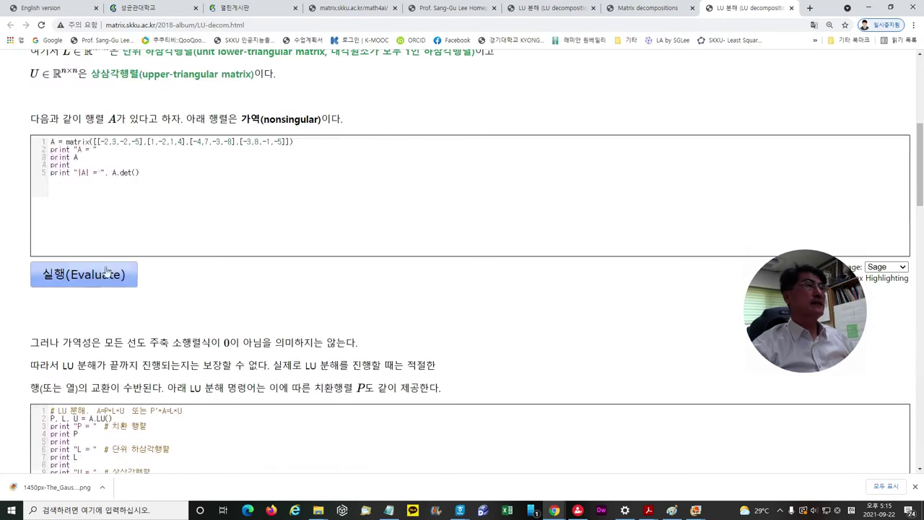
{"action": "left_click", "coordinate": [91, 280]}
- Run the Sage cell that factors A into P, L and U, and the one that defines vector b as (1, -3, 4, 1)
{"action": "scroll", "coordinate": [115, 271], "scroll_direction": "down", "scroll_amount": 1}
{"action": "scroll", "coordinate": [121, 267], "scroll_direction": "down", "scroll_amount": 3}
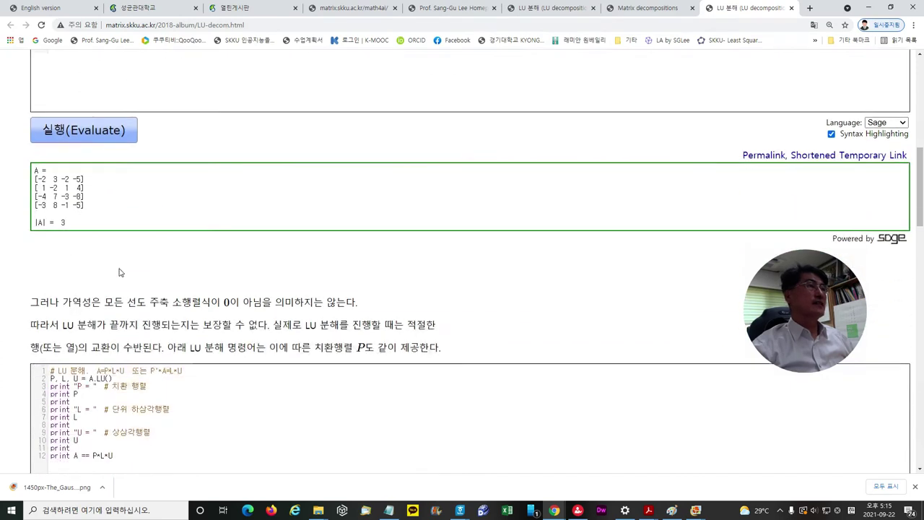
{"action": "left_click", "coordinate": [92, 363]}
{"action": "scroll", "coordinate": [101, 325], "scroll_direction": "down", "scroll_amount": 6}
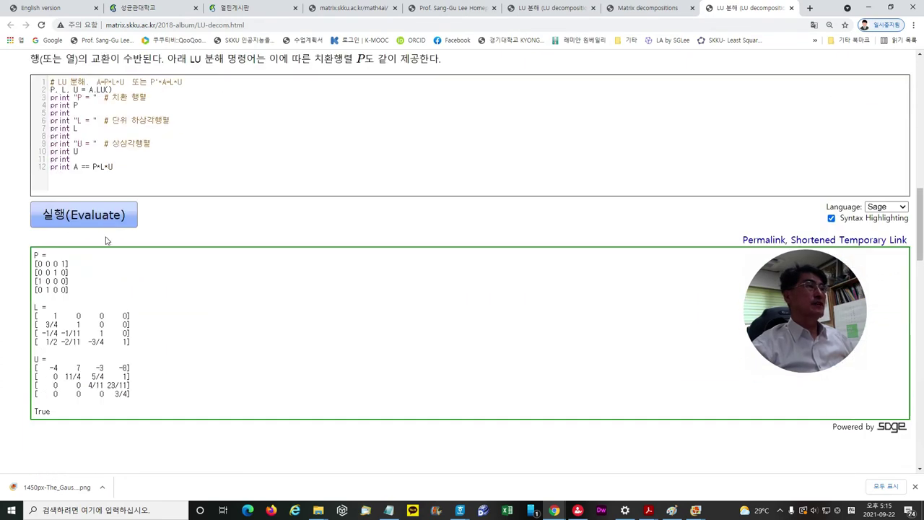
{"action": "left_click", "coordinate": [92, 357]}
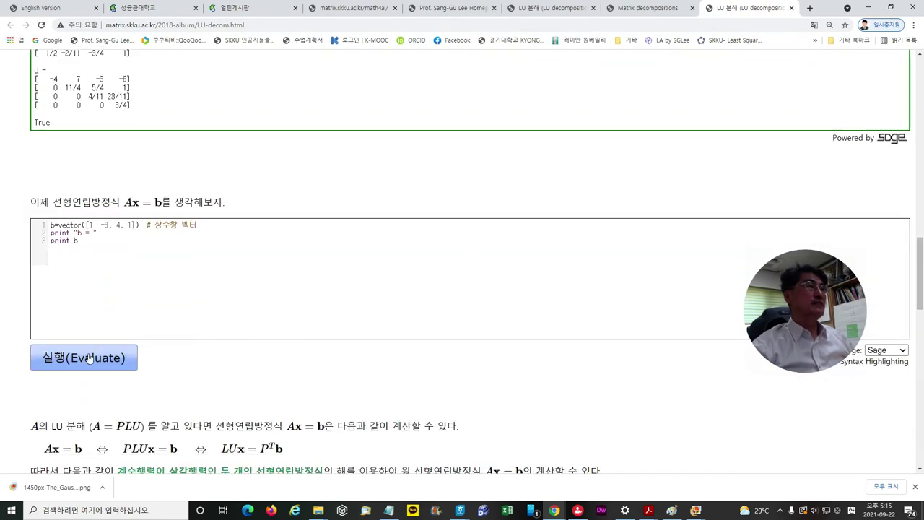
- Solve Ax = b by running the cell that uses Ly = P^T b and Ux = y, and highlight the term Forward Substitution
{"action": "scroll", "coordinate": [137, 246], "scroll_direction": "down", "scroll_amount": 5}
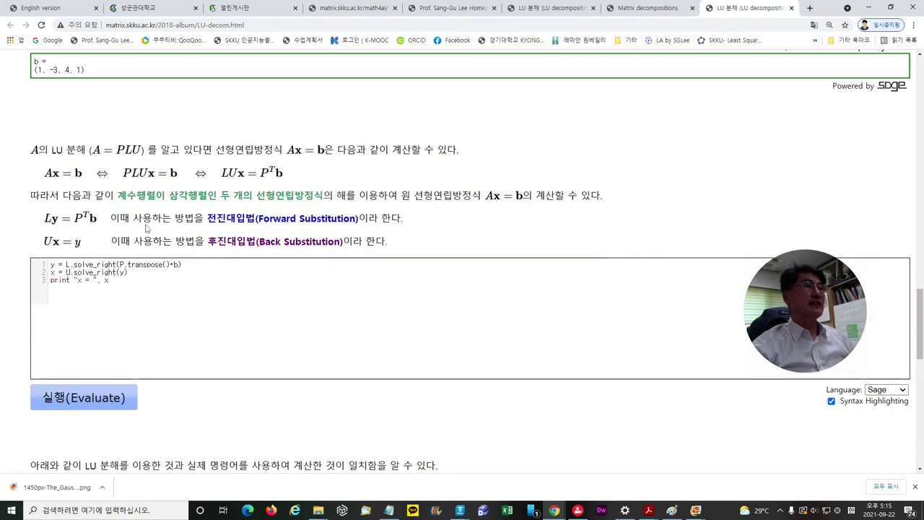
{"action": "left_click", "coordinate": [97, 398]}
{"action": "scroll", "coordinate": [175, 270], "scroll_direction": "down", "scroll_amount": 1}
{"action": "scroll", "coordinate": [178, 260], "scroll_direction": "down", "scroll_amount": 2}
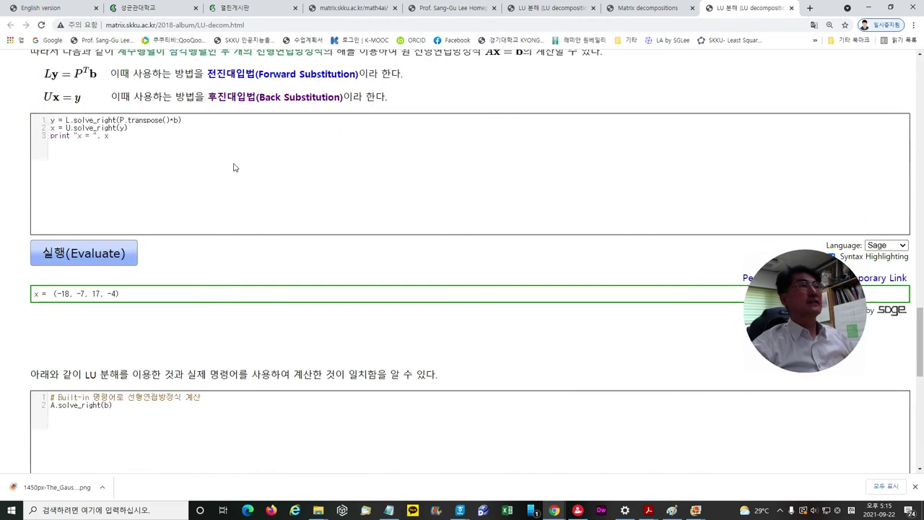
{"action": "scroll", "coordinate": [235, 166], "scroll_direction": "up", "scroll_amount": 1}
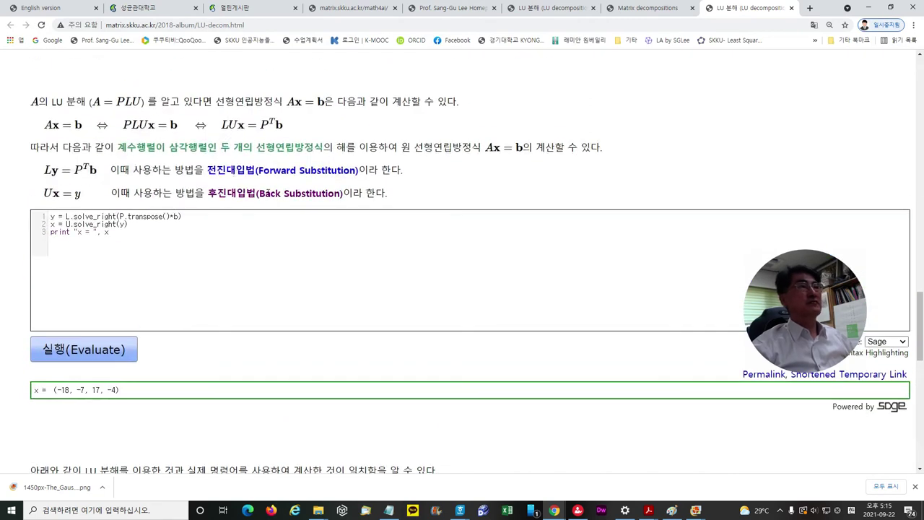
{"action": "left_click_drag", "start_coordinate": [262, 173], "coordinate": [338, 183]}
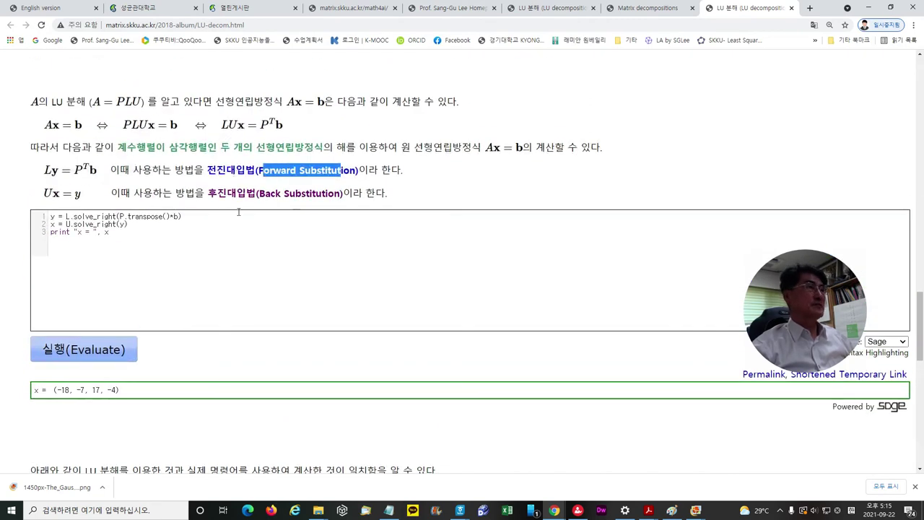
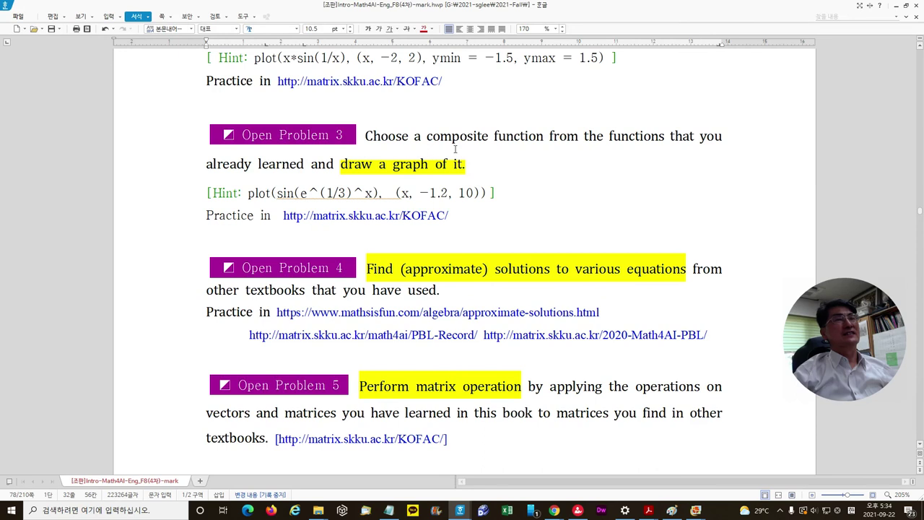
- Highlight the composite function wording in Open Problem 3 of the textbook document, and clear the selection
{"action": "left_click", "coordinate": [428, 136]}
{"action": "left_click_drag", "start_coordinate": [428, 136], "coordinate": [580, 136]}
{"action": "left_click", "coordinate": [557, 190]}
- Go through Open Problems 4 and 5 and highlight the transpose and inverse matrices phrase in Open Problem 6
{"action": "scroll", "coordinate": [533, 201], "scroll_direction": "down", "scroll_amount": 3}
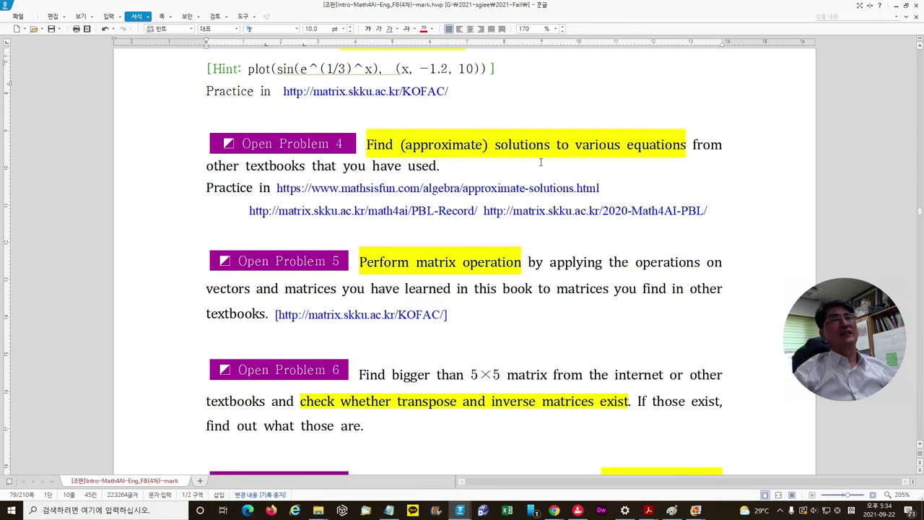
{"action": "scroll", "coordinate": [541, 164], "scroll_direction": "down", "scroll_amount": 1}
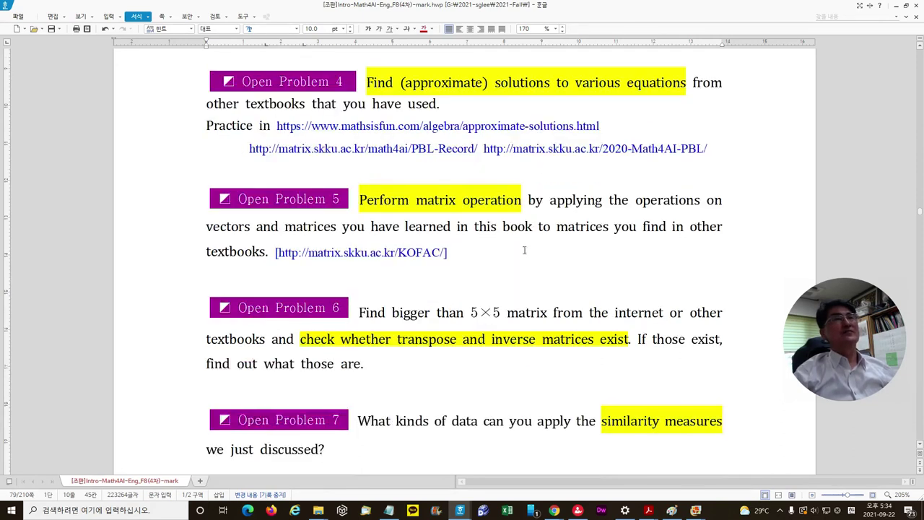
{"action": "scroll", "coordinate": [519, 257], "scroll_direction": "down", "scroll_amount": 1}
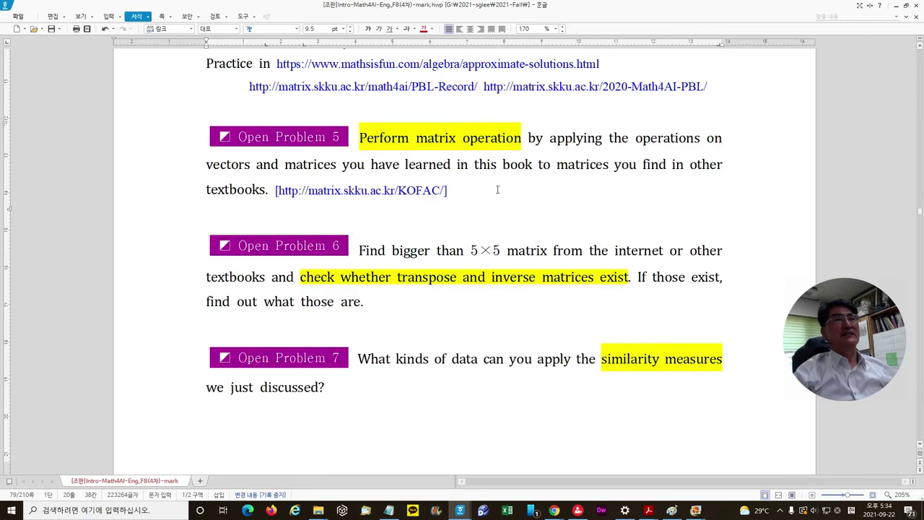
{"action": "scroll", "coordinate": [502, 195], "scroll_direction": "down", "scroll_amount": 2}
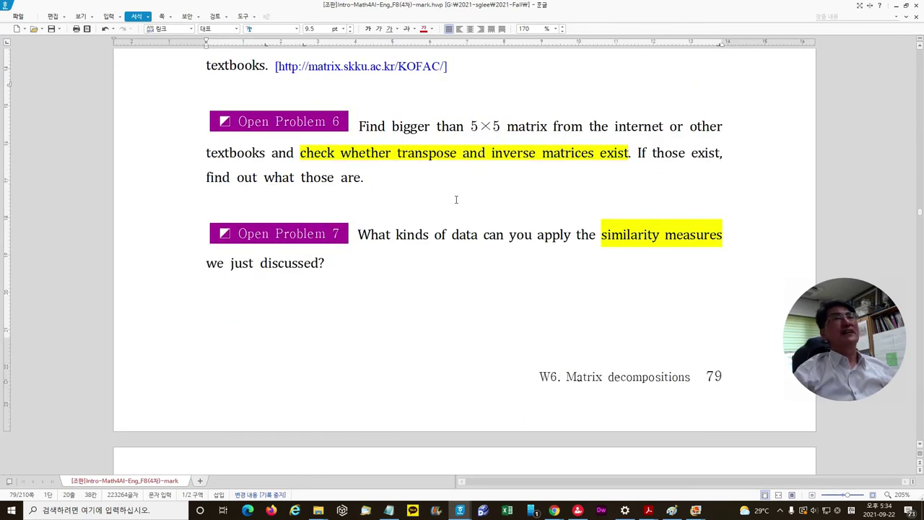
{"action": "left_click_drag", "start_coordinate": [381, 153], "coordinate": [591, 179]}
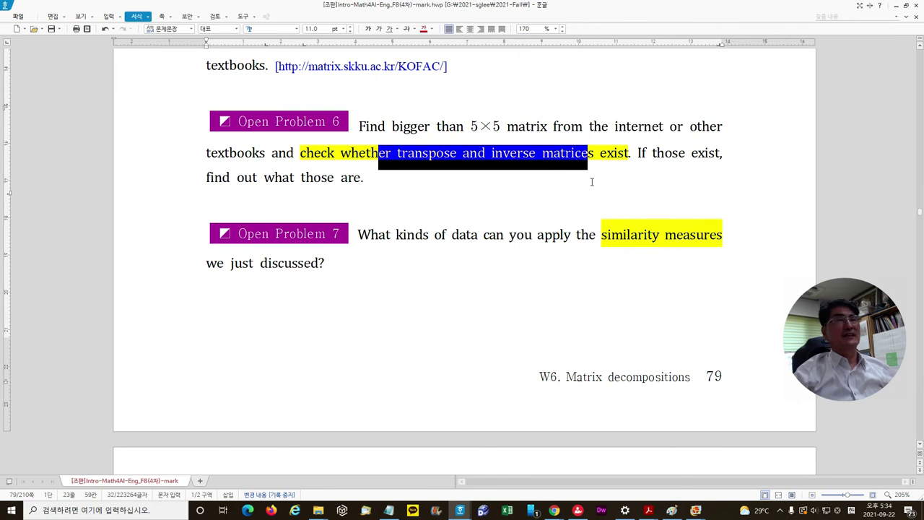
- Read Open Problems 7 to 12 on similarity measures, vector distance, cosine similarity, inner products and linear systems
{"action": "scroll", "coordinate": [592, 182], "scroll_direction": "down", "scroll_amount": 3}
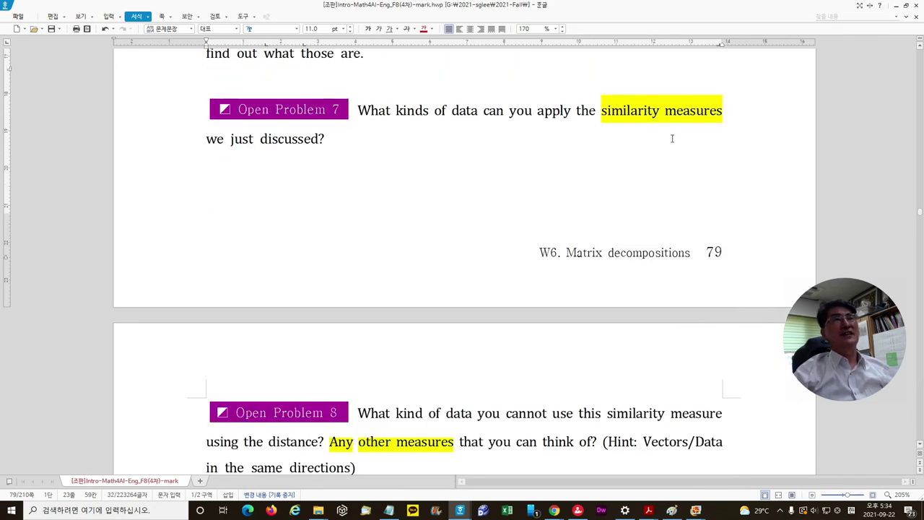
{"action": "scroll", "coordinate": [670, 138], "scroll_direction": "down", "scroll_amount": 3}
{"action": "scroll", "coordinate": [483, 291], "scroll_direction": "down", "scroll_amount": 3}
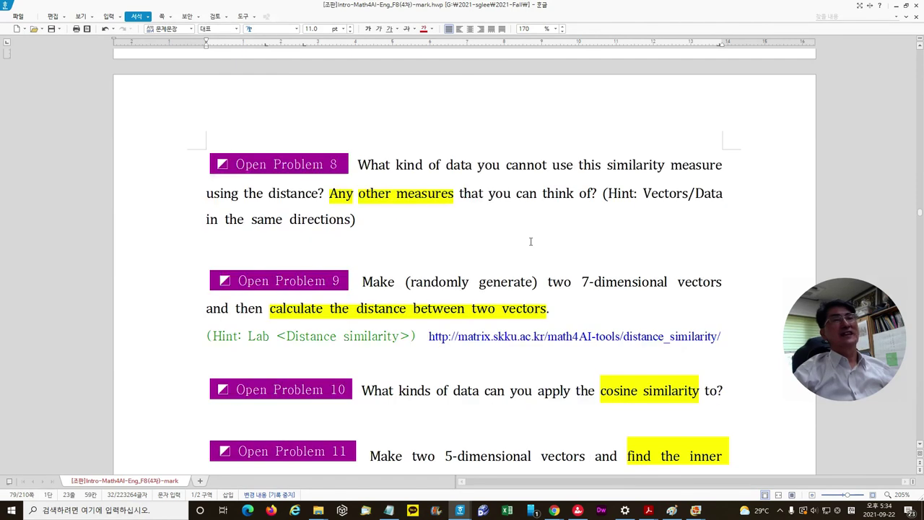
{"action": "scroll", "coordinate": [529, 242], "scroll_direction": "down", "scroll_amount": 1}
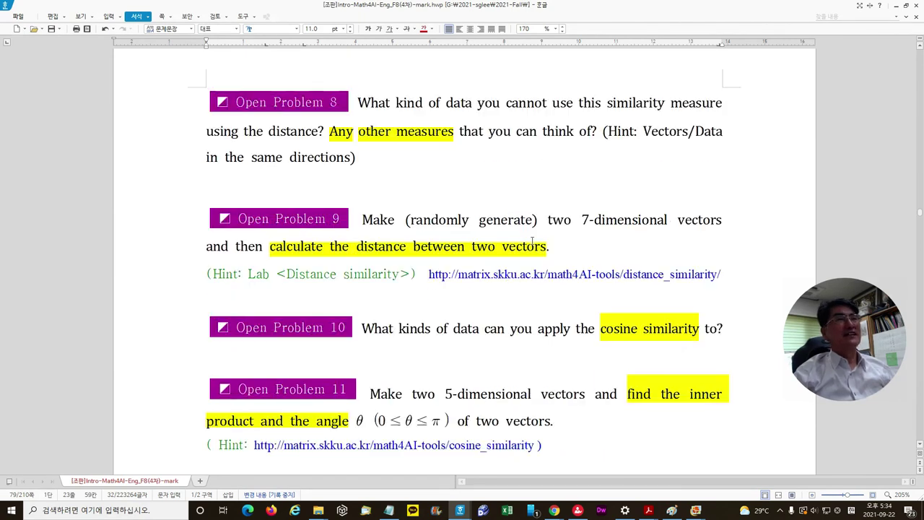
{"action": "scroll", "coordinate": [525, 244], "scroll_direction": "down", "scroll_amount": 1}
{"action": "scroll", "coordinate": [423, 228], "scroll_direction": "down", "scroll_amount": 1}
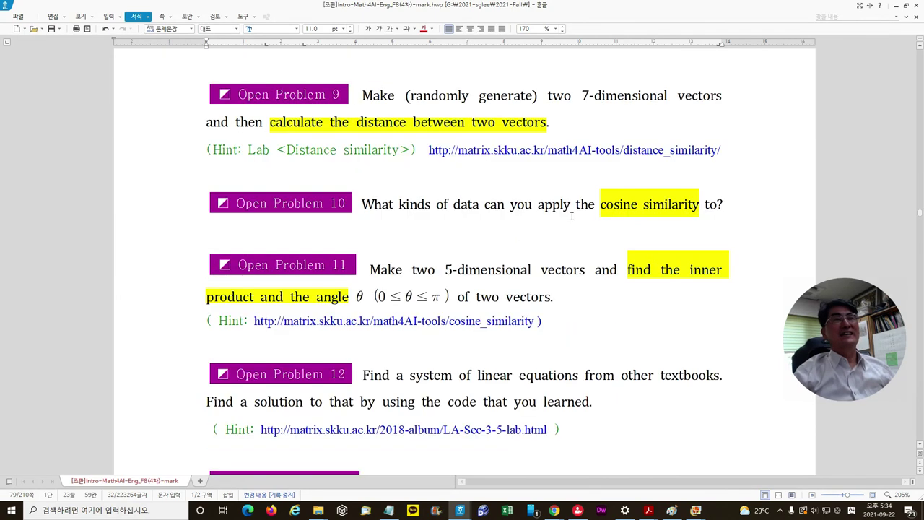
{"action": "scroll", "coordinate": [651, 218], "scroll_direction": "down", "scroll_amount": 1}
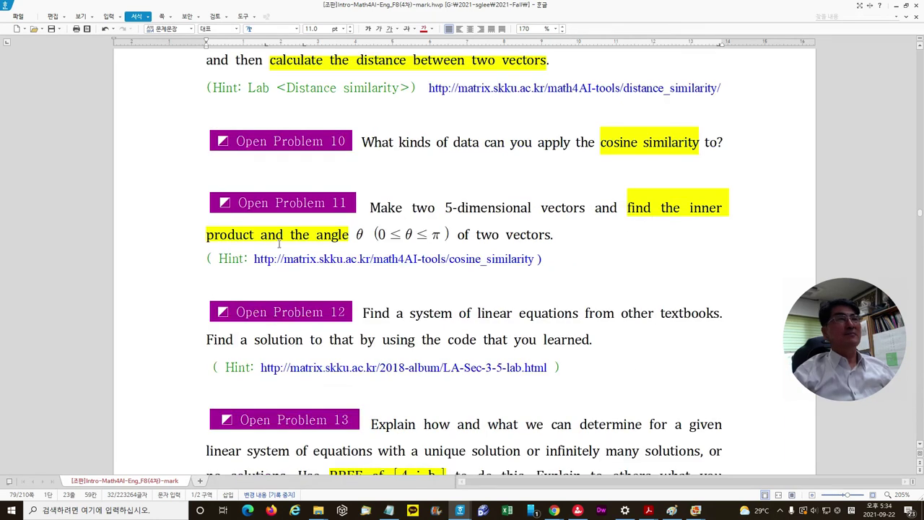
{"action": "scroll", "coordinate": [393, 258], "scroll_direction": "down", "scroll_amount": 1}
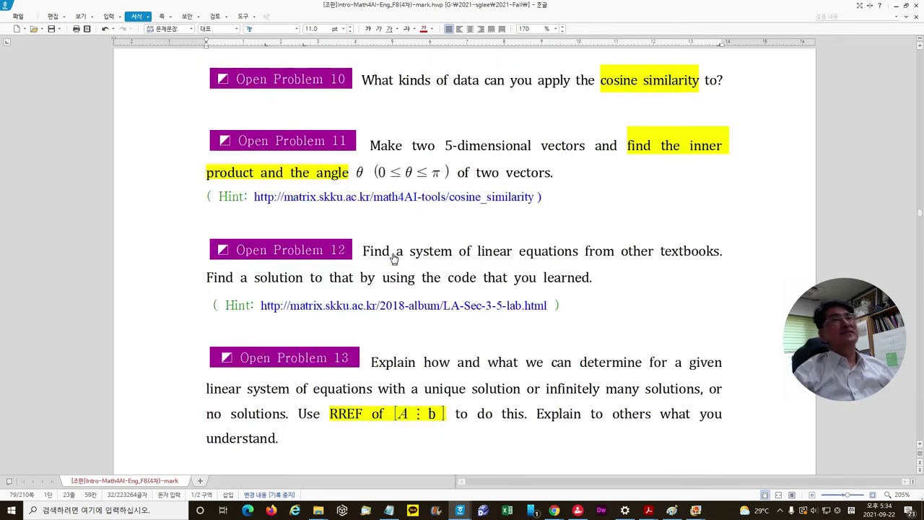
- Highlight the augmented matrix [A ⋮ b] in Open Problem 13, and clear the selection
{"action": "scroll", "coordinate": [426, 254], "scroll_direction": "down", "scroll_amount": 3}
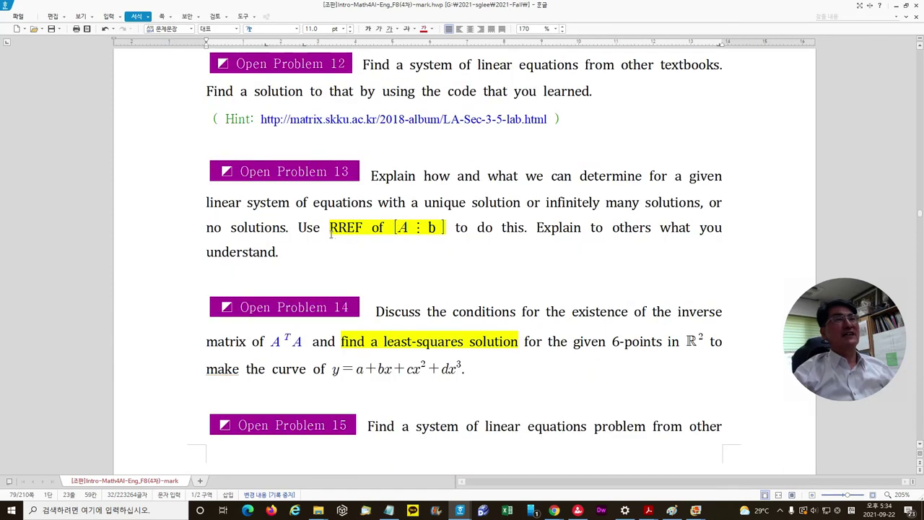
{"action": "scroll", "coordinate": [396, 242], "scroll_direction": "down", "scroll_amount": 1}
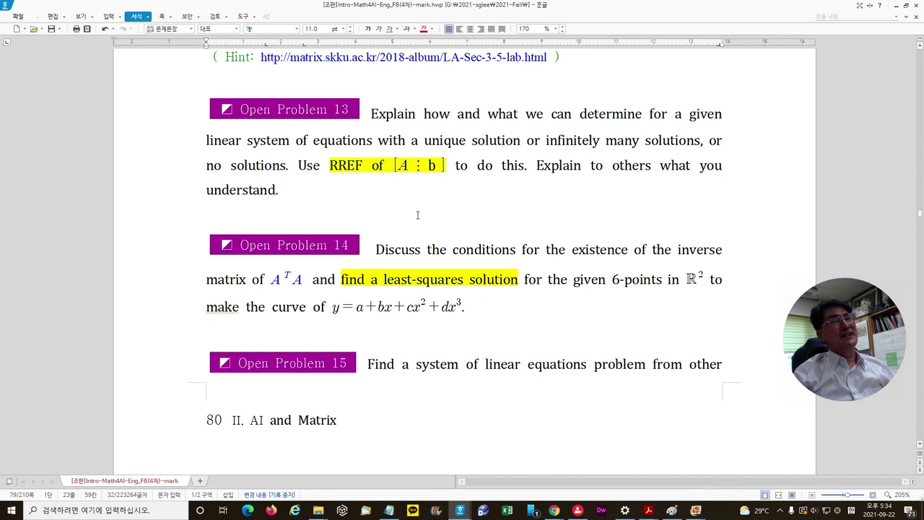
{"action": "left_click_drag", "start_coordinate": [388, 169], "coordinate": [457, 171]}
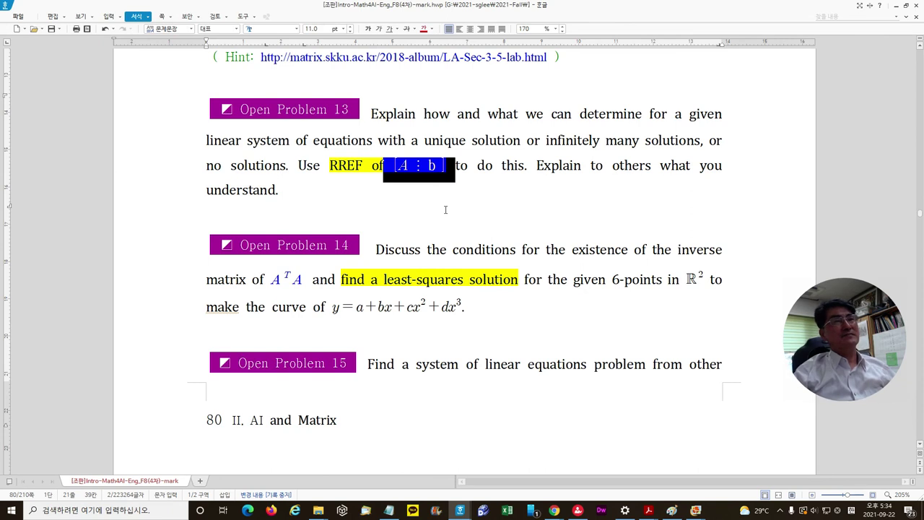
{"action": "left_click", "coordinate": [447, 217]}
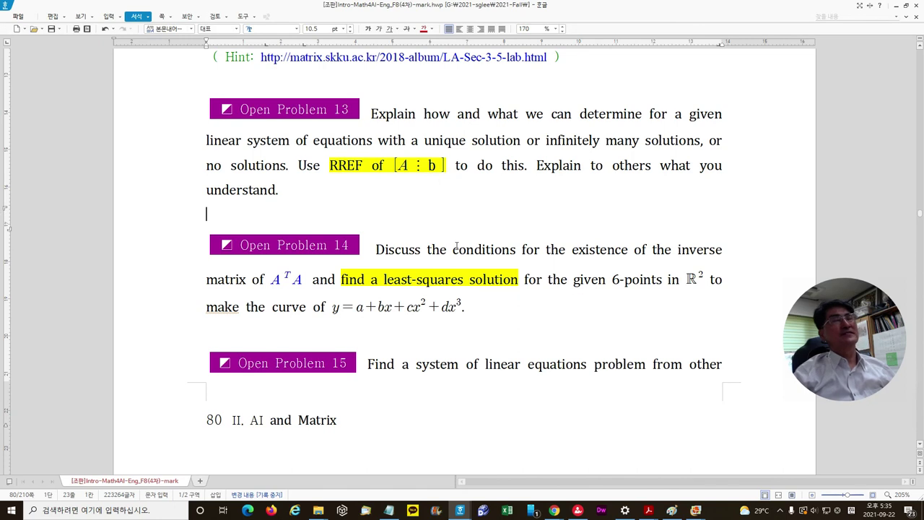
- Read Open Problems 14 to 16 on least-squares solutions and finding the SVD of a matrix
{"action": "scroll", "coordinate": [456, 246], "scroll_direction": "down", "scroll_amount": 3}
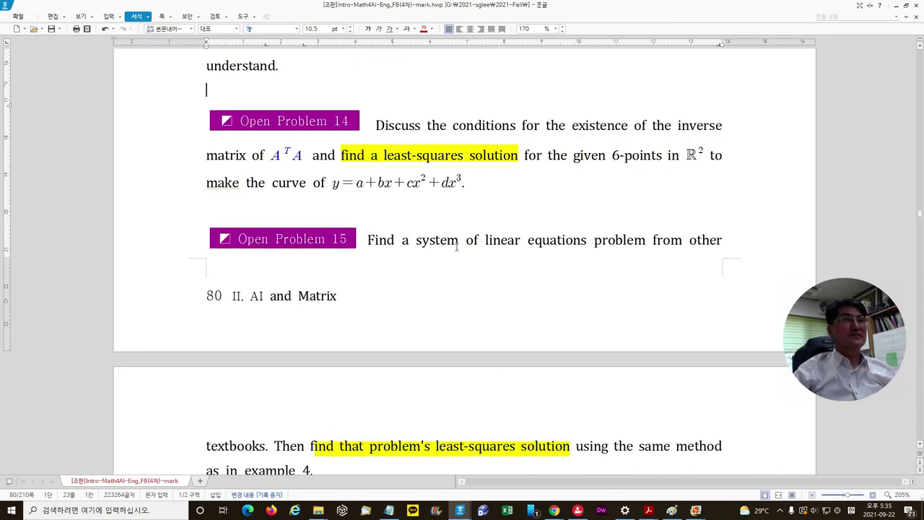
{"action": "scroll", "coordinate": [456, 246], "scroll_direction": "down", "scroll_amount": 3}
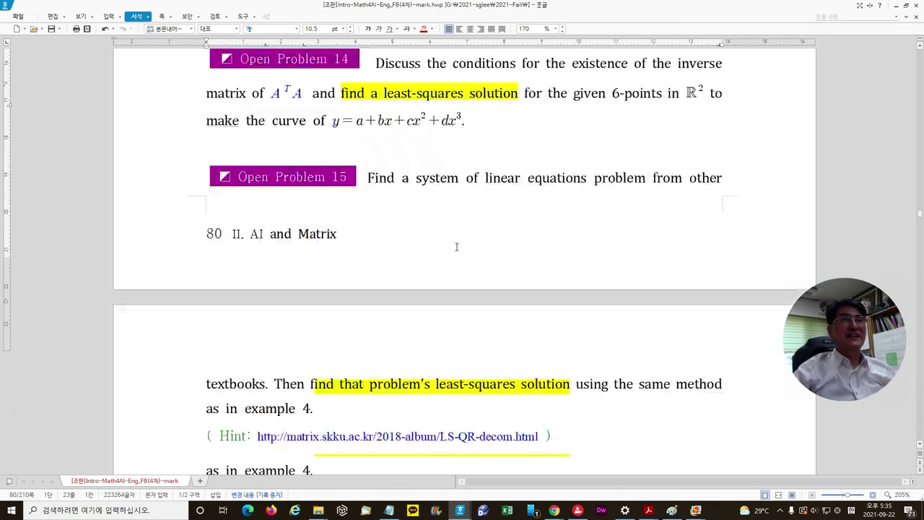
{"action": "scroll", "coordinate": [455, 192], "scroll_direction": "down", "scroll_amount": 3}
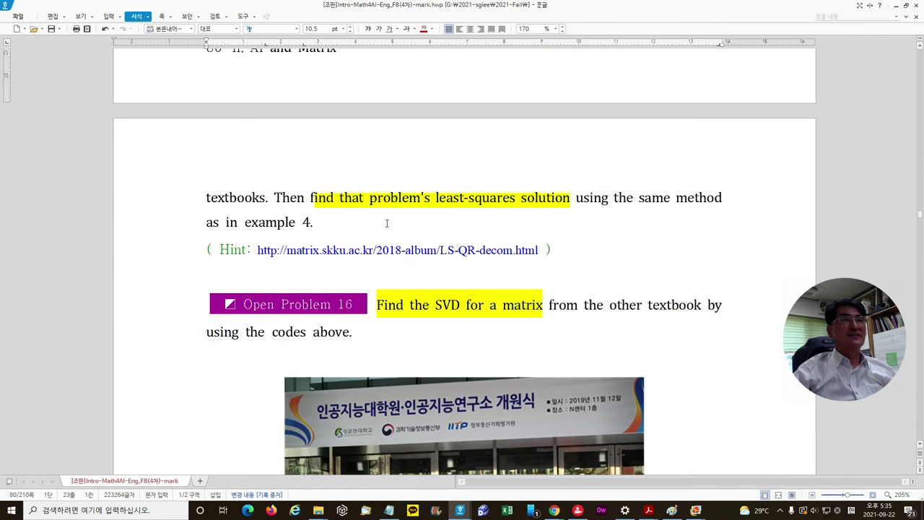
{"action": "scroll", "coordinate": [393, 220], "scroll_direction": "down", "scroll_amount": 3}
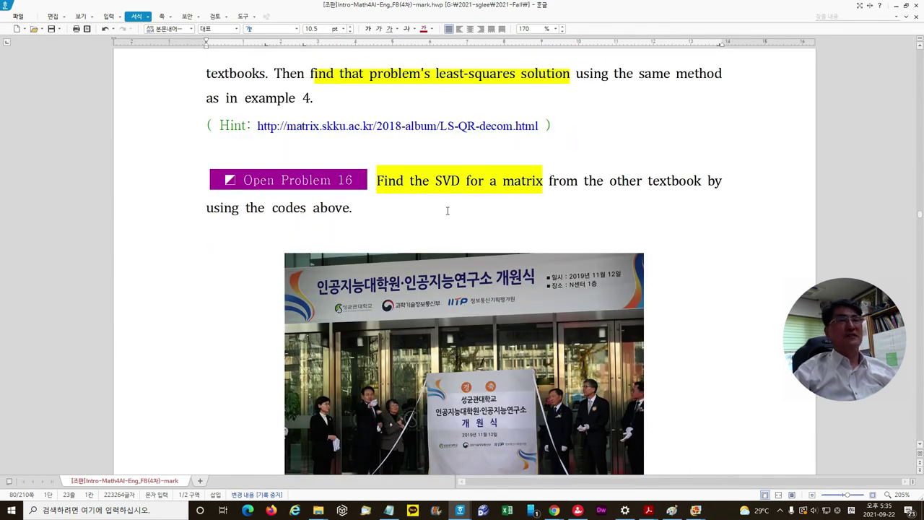
{"action": "scroll", "coordinate": [447, 210], "scroll_direction": "down", "scroll_amount": 3}
- Go to the Part III title page, AI and Optimal solution (Calculus), and point out the listed chapters 7 to 9
{"action": "scroll", "coordinate": [448, 216], "scroll_direction": "down", "scroll_amount": 13}
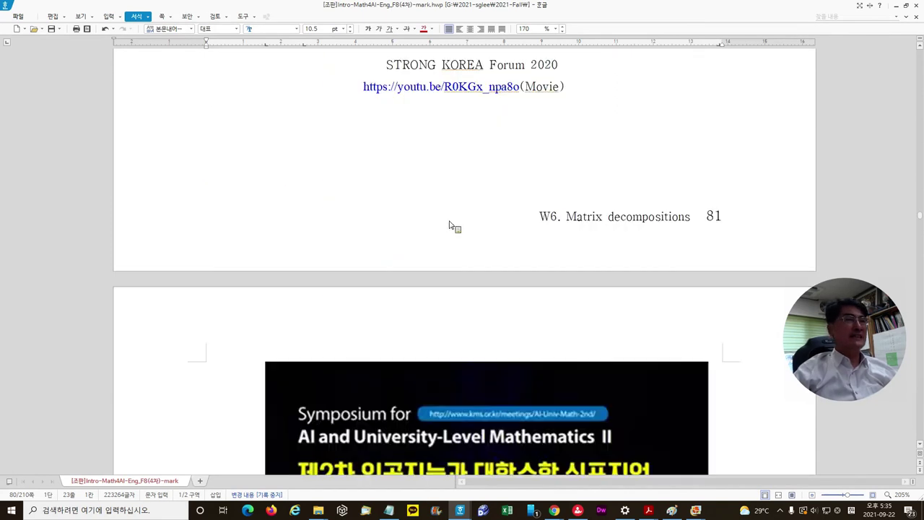
{"action": "scroll", "coordinate": [449, 227], "scroll_direction": "down", "scroll_amount": 20}
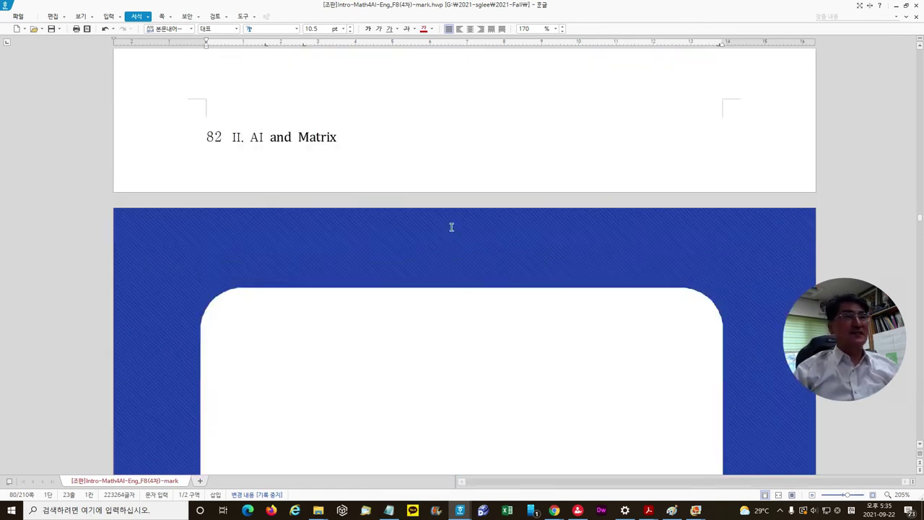
{"action": "scroll", "coordinate": [452, 227], "scroll_direction": "down", "scroll_amount": 7}
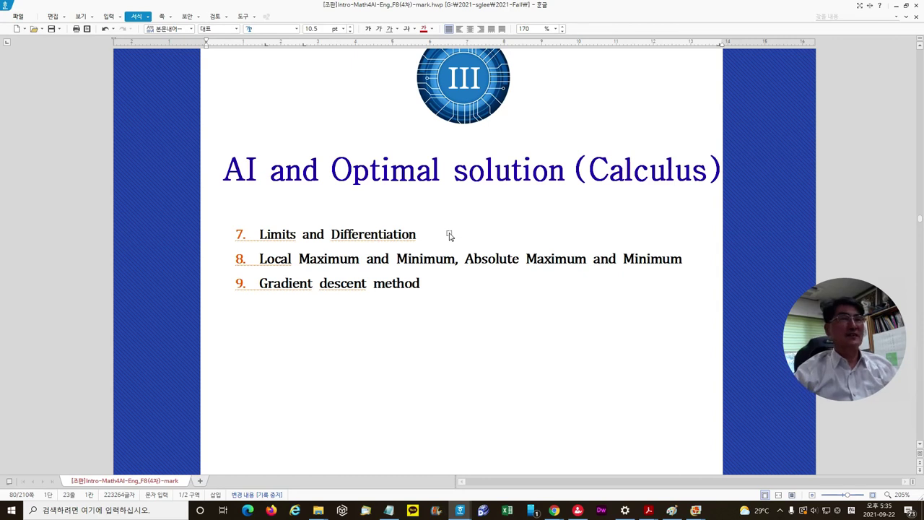
{"action": "left_click_drag", "start_coordinate": [263, 234], "coordinate": [470, 299]}
{"action": "left_click", "coordinate": [525, 316]}
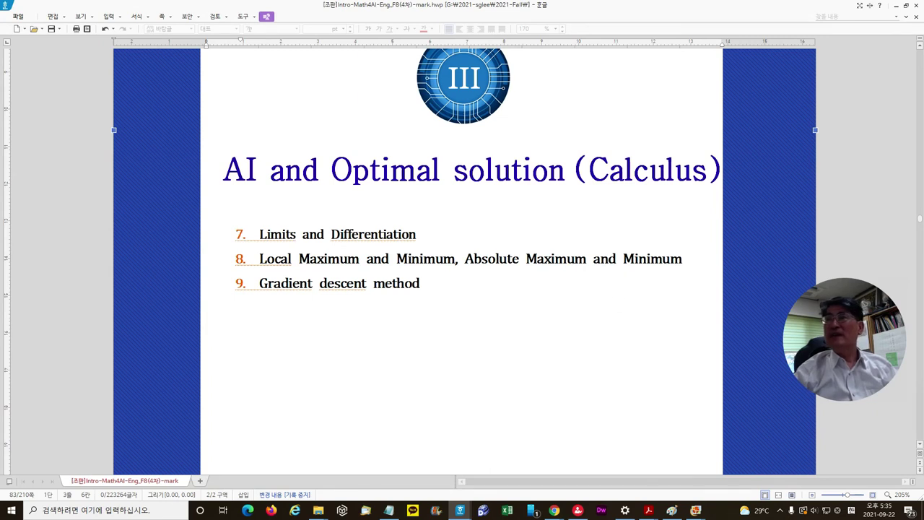
- Switch to the Matrix decompositions web page in Chrome and highlight the list of sections 6.1 to 6.3 in the chapter introduction
{"action": "key", "text": "alt+Tab"}
{"action": "double_click", "coordinate": [607, 72]}
{"action": "scroll", "coordinate": [554, 214], "scroll_direction": "up", "scroll_amount": 20}
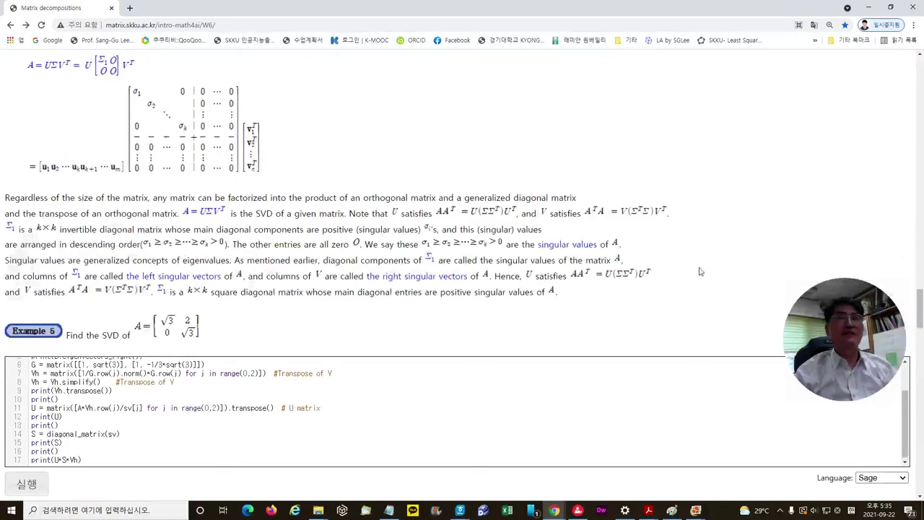
{"action": "scroll", "coordinate": [597, 221], "scroll_direction": "up", "scroll_amount": 15}
{"action": "scroll", "coordinate": [597, 220], "scroll_direction": "up", "scroll_amount": 20}
{"action": "scroll", "coordinate": [596, 220], "scroll_direction": "down", "scroll_amount": 6}
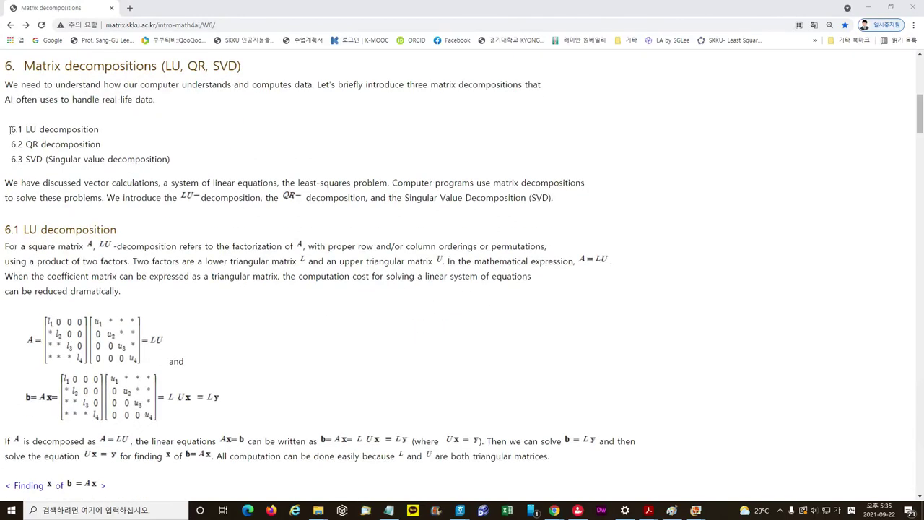
{"action": "left_click_drag", "start_coordinate": [10, 130], "coordinate": [162, 157]}
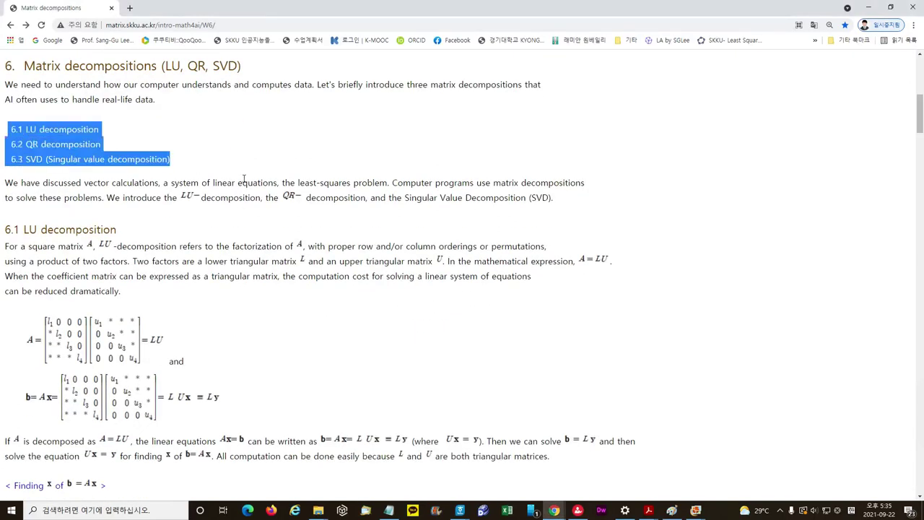
- Highlight the explanation in section 6.1 LU decomposition and review the Sage code and output of Examples 1 and 2
{"action": "scroll", "coordinate": [244, 179], "scroll_direction": "down", "scroll_amount": 2}
{"action": "left_click_drag", "start_coordinate": [24, 134], "coordinate": [334, 394]}
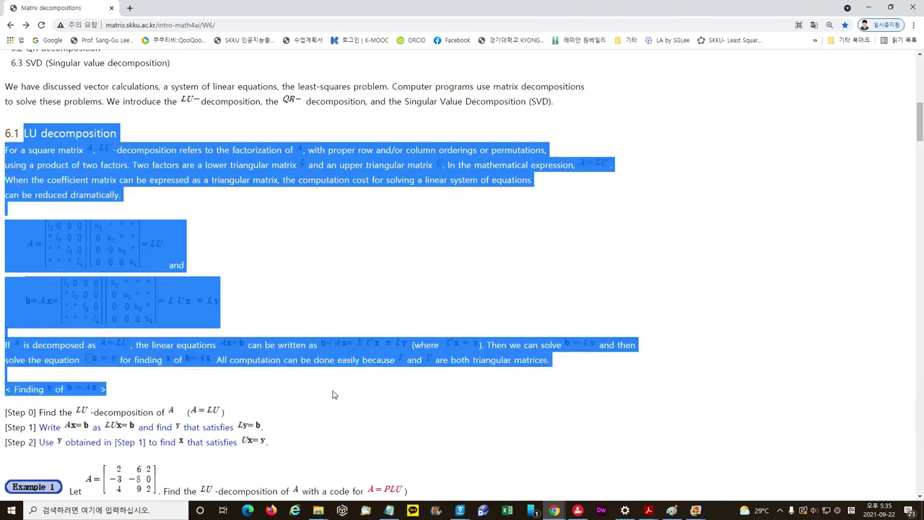
{"action": "scroll", "coordinate": [334, 394], "scroll_direction": "down", "scroll_amount": 7}
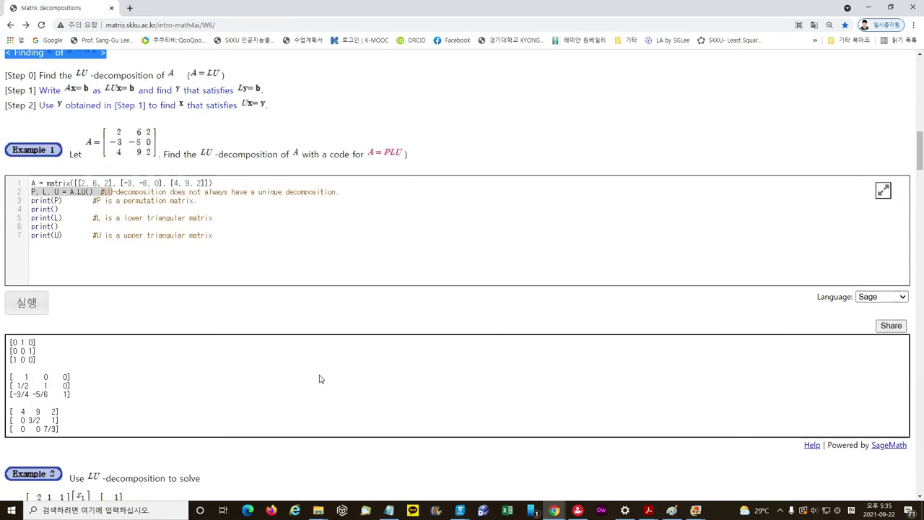
{"action": "scroll", "coordinate": [198, 211], "scroll_direction": "down", "scroll_amount": 1}
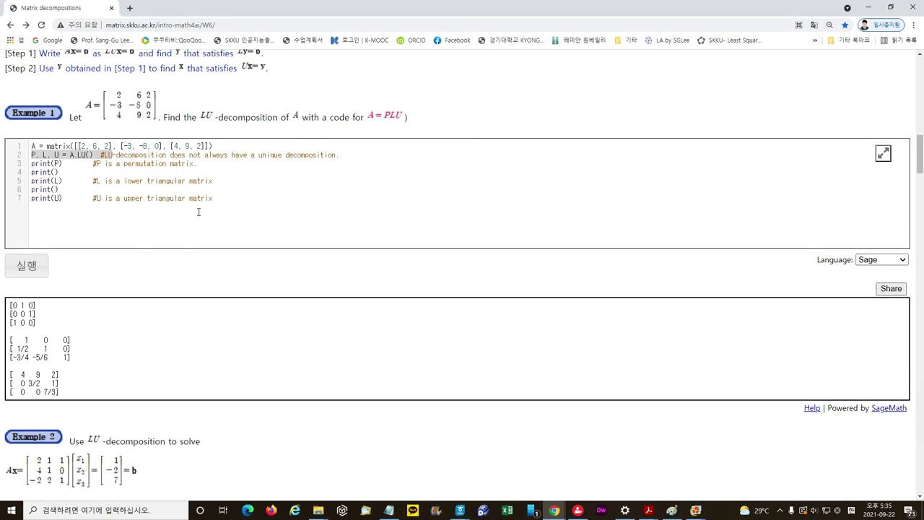
{"action": "scroll", "coordinate": [199, 212], "scroll_direction": "down", "scroll_amount": 1}
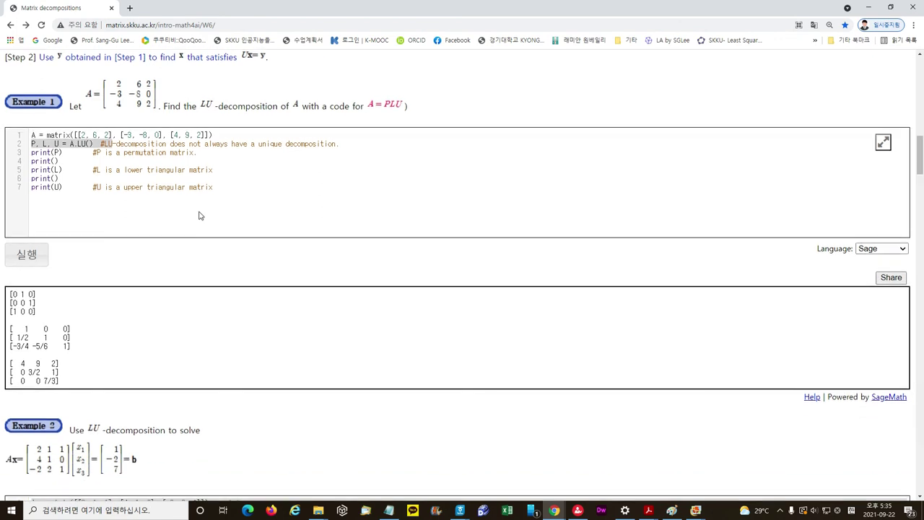
{"action": "scroll", "coordinate": [200, 205], "scroll_direction": "down", "scroll_amount": 7}
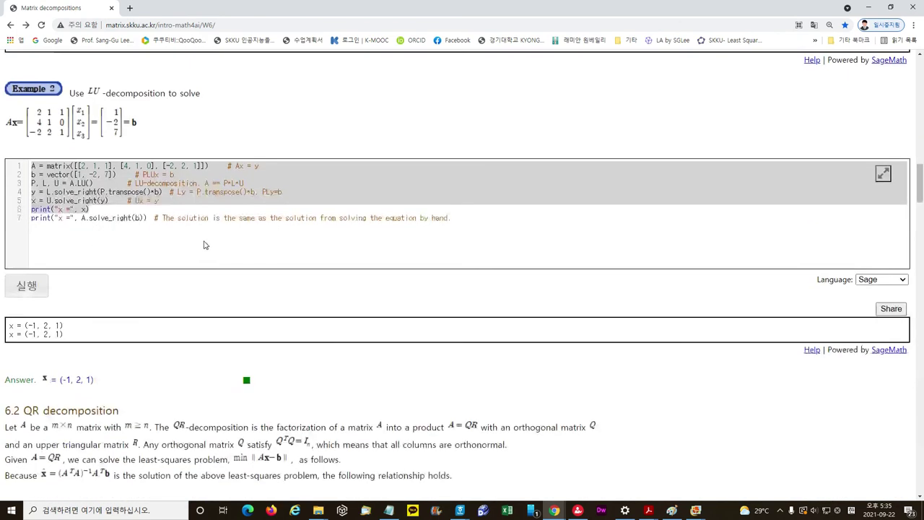
- Highlight the explanation and derivation in section 6.2 QR decomposition, and its least-squares problem wording
{"action": "scroll", "coordinate": [139, 235], "scroll_direction": "down", "scroll_amount": 2}
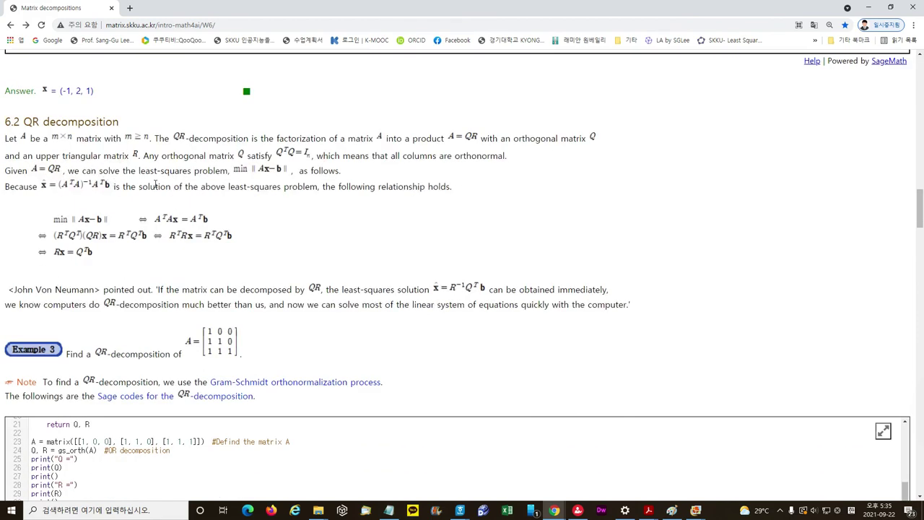
{"action": "scroll", "coordinate": [159, 188], "scroll_direction": "down", "scroll_amount": 1}
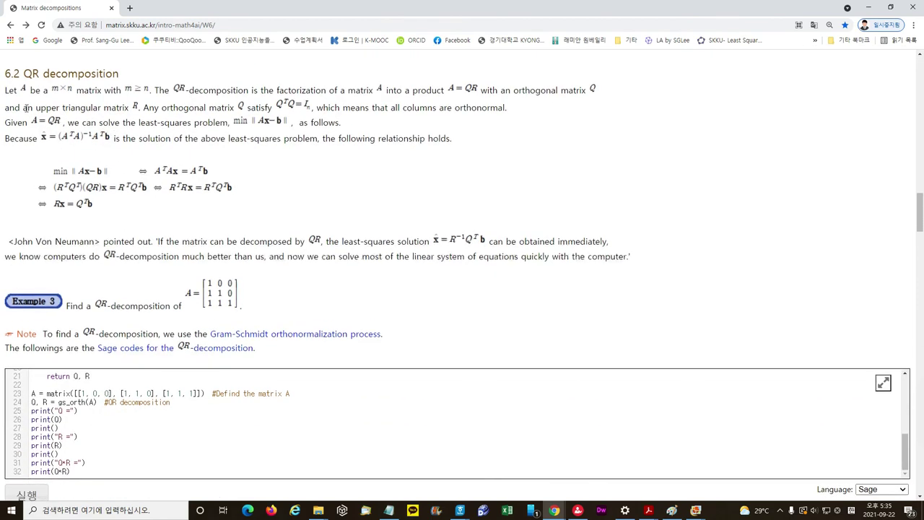
{"action": "left_click_drag", "start_coordinate": [9, 90], "coordinate": [127, 214]}
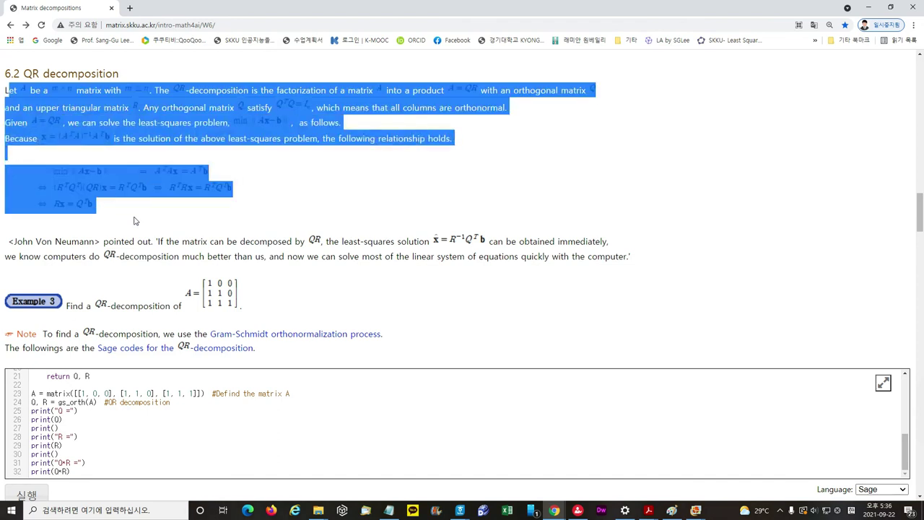
{"action": "left_click", "coordinate": [133, 221]}
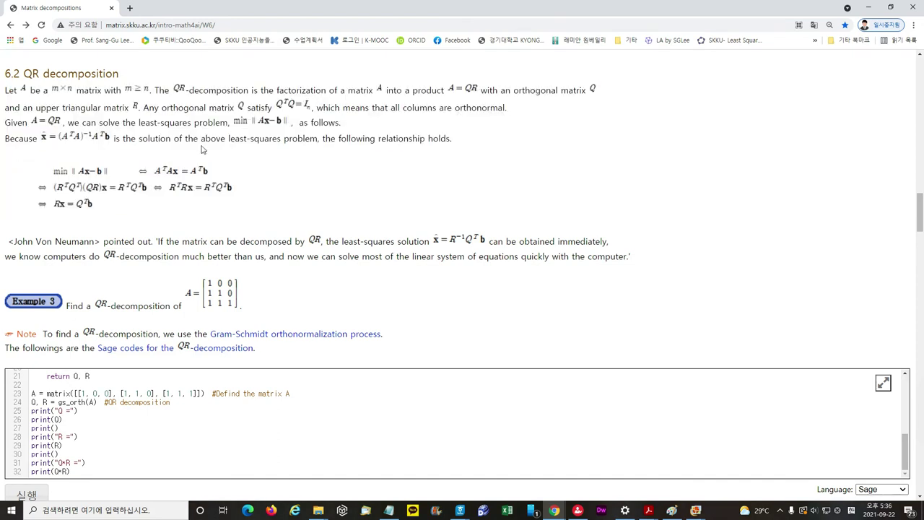
{"action": "left_click_drag", "start_coordinate": [231, 138], "coordinate": [299, 151]}
- Review QR Examples 3 and 4, and highlight the section 6.3 SVD heading and the statement that the decomposition always exists
{"action": "scroll", "coordinate": [282, 211], "scroll_direction": "down", "scroll_amount": 6}
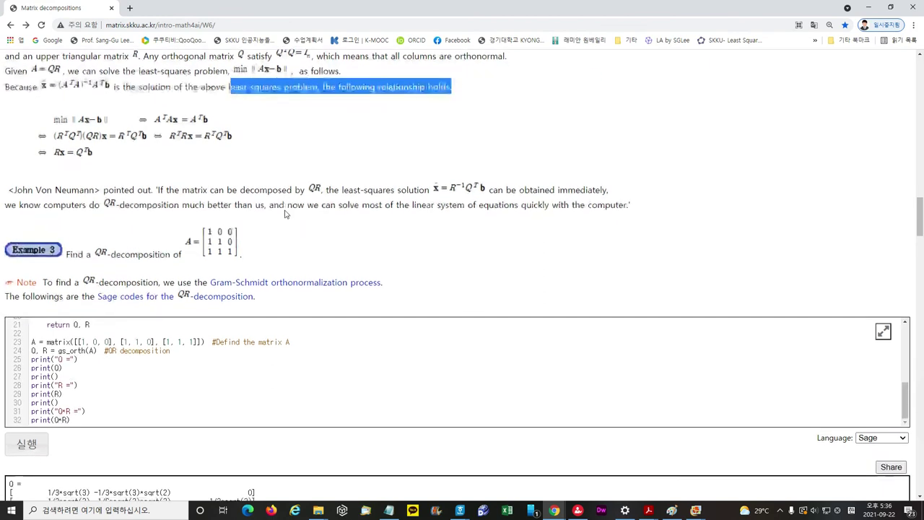
{"action": "scroll", "coordinate": [286, 221], "scroll_direction": "down", "scroll_amount": 5}
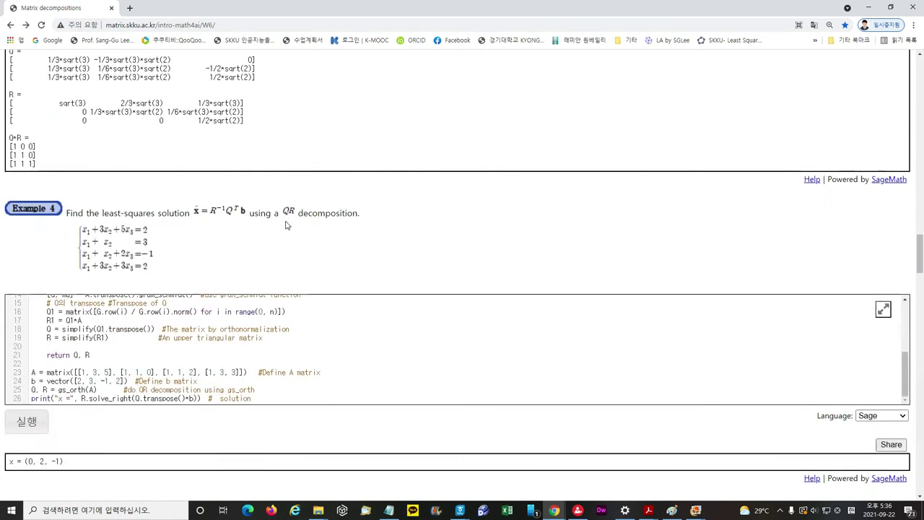
{"action": "scroll", "coordinate": [288, 229], "scroll_direction": "down", "scroll_amount": 1}
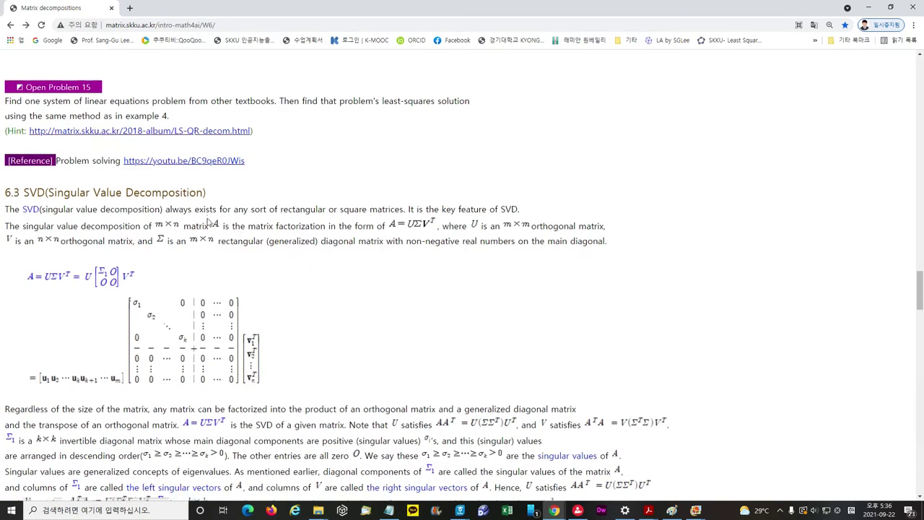
{"action": "left_click_drag", "start_coordinate": [22, 148], "coordinate": [227, 153]}
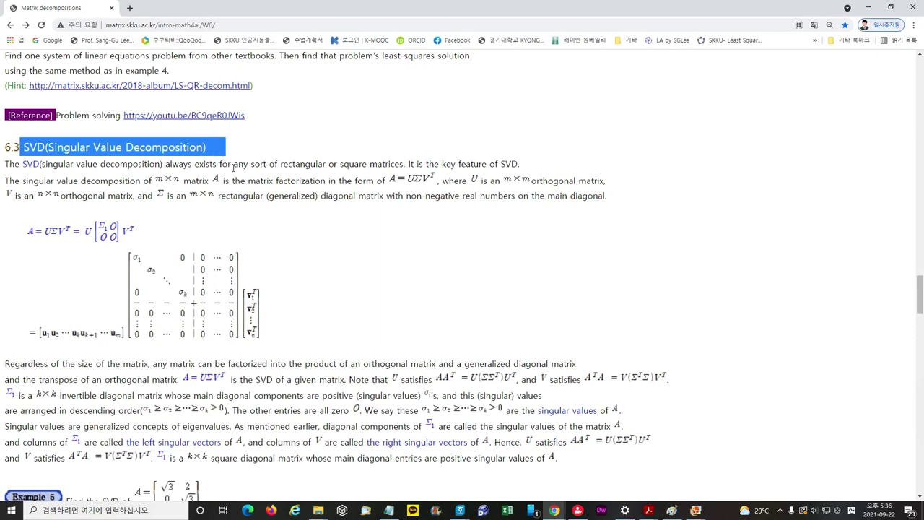
{"action": "scroll", "coordinate": [237, 177], "scroll_direction": "down", "scroll_amount": 1}
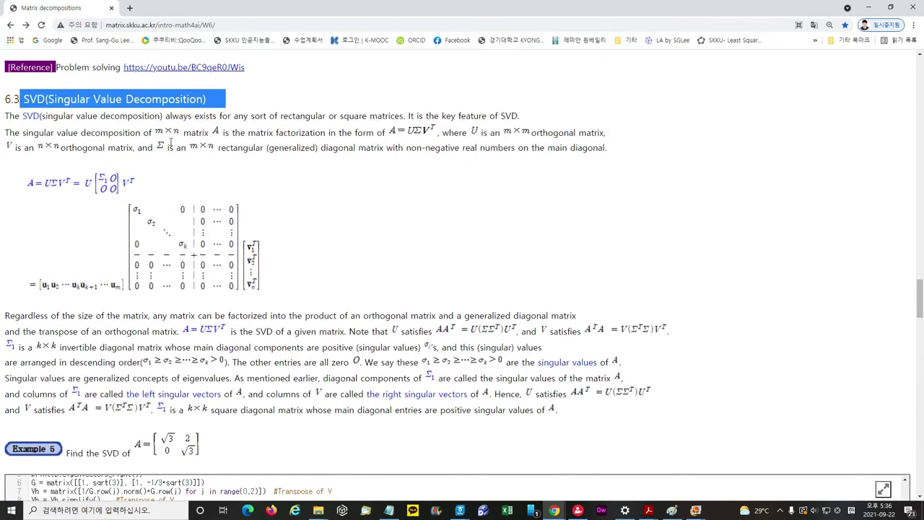
{"action": "left_click_drag", "start_coordinate": [59, 118], "coordinate": [228, 123]}
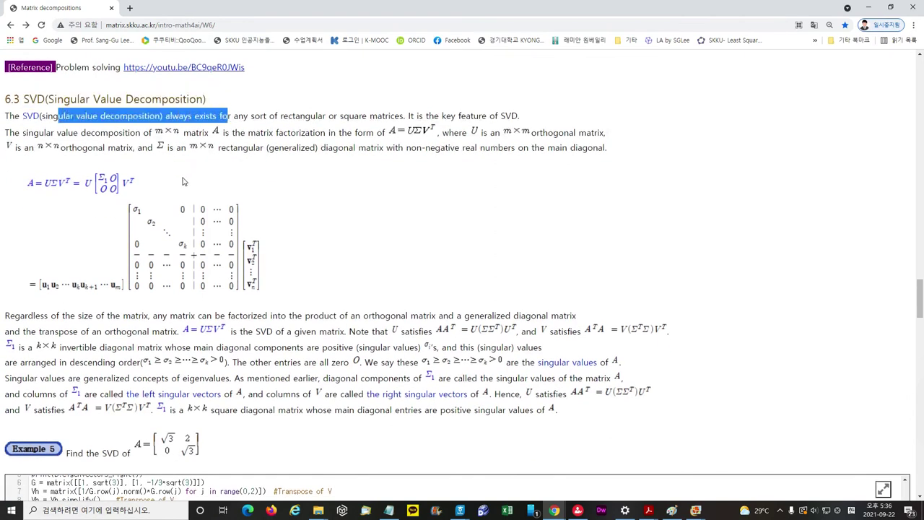
- Highlight the expanded matrix product of the SVD, with the u vectors, singular values and transposed v vectors
{"action": "scroll", "coordinate": [182, 183], "scroll_direction": "down", "scroll_amount": 1}
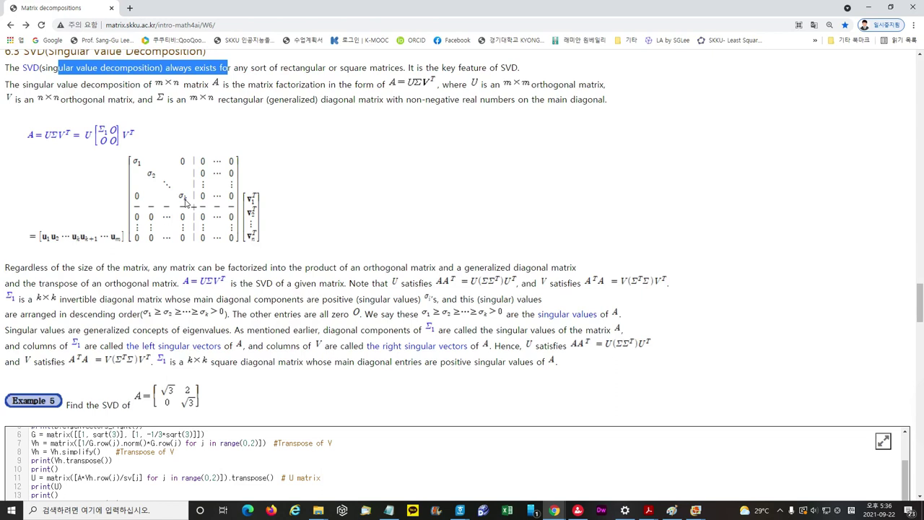
{"action": "scroll", "coordinate": [189, 213], "scroll_direction": "down", "scroll_amount": 1}
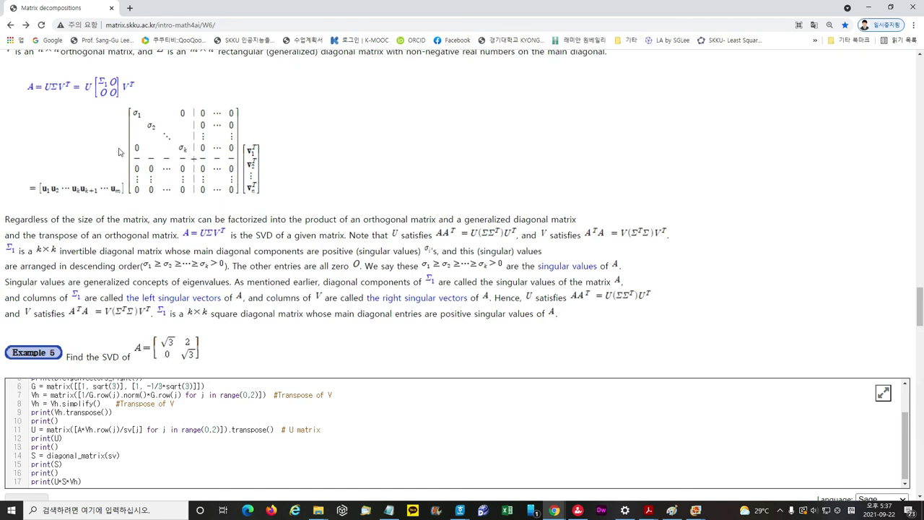
{"action": "double_click", "coordinate": [291, 193]}
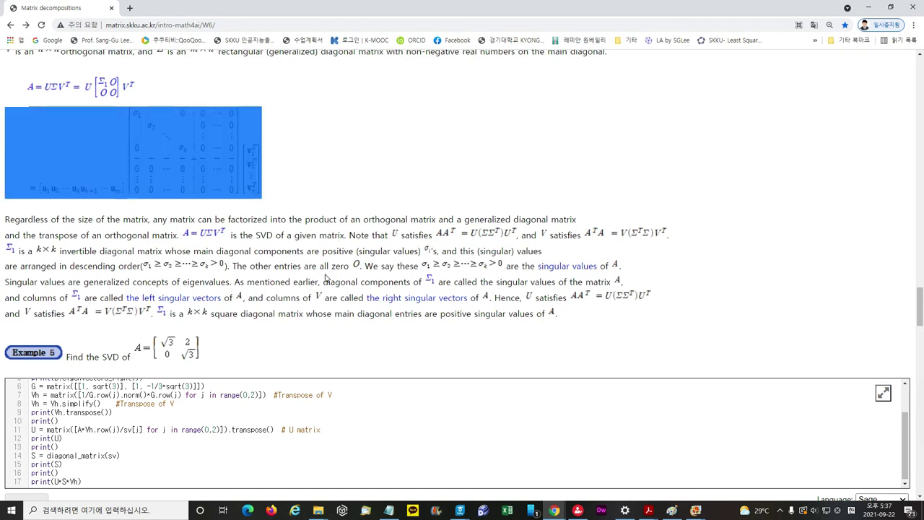
- Review the code of Example 5 and highlight the A.SVD() call in the Sage code of Example 6
{"action": "scroll", "coordinate": [327, 277], "scroll_direction": "down", "scroll_amount": 1}
{"action": "scroll", "coordinate": [287, 351], "scroll_direction": "down", "scroll_amount": 7}
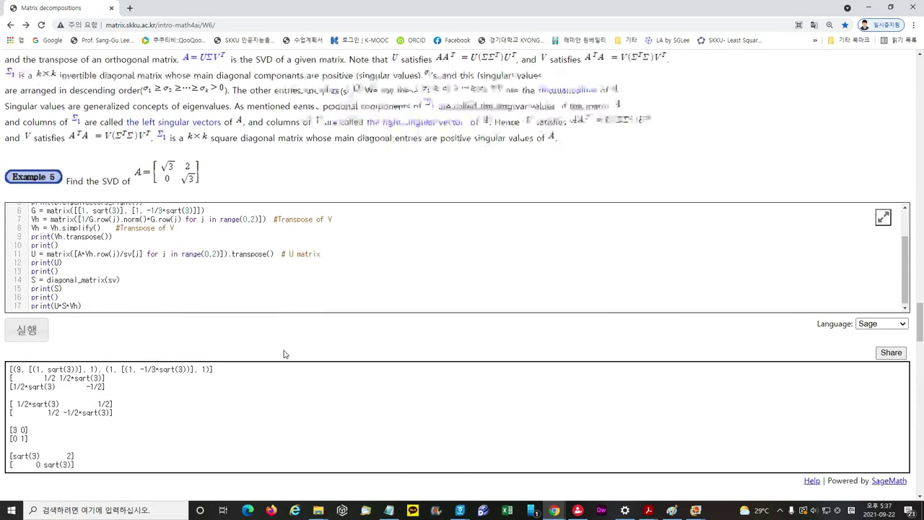
{"action": "left_click_drag", "start_coordinate": [68, 296], "coordinate": [97, 296]}
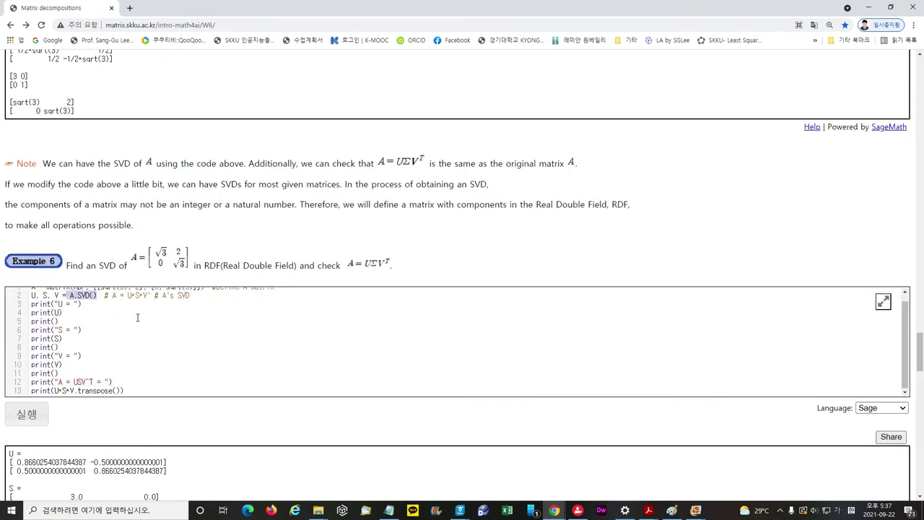
{"action": "left_click", "coordinate": [74, 296]}
{"action": "left_click_drag", "start_coordinate": [96, 296], "coordinate": [68, 296]}
- Highlight the U, S and V matrices in Example 6's output, followed by the A = USV^T label
{"action": "scroll", "coordinate": [58, 265], "scroll_direction": "down", "scroll_amount": 2}
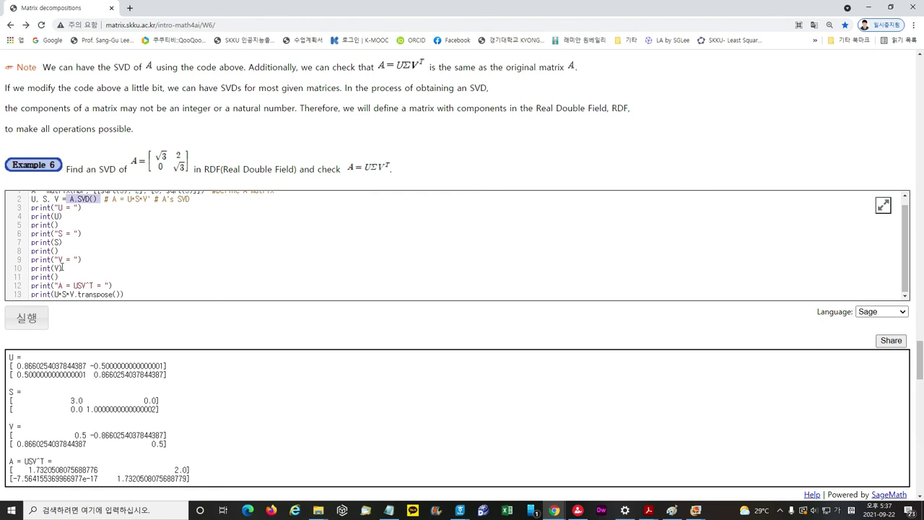
{"action": "scroll", "coordinate": [63, 268], "scroll_direction": "down", "scroll_amount": 1}
{"action": "scroll", "coordinate": [57, 181], "scroll_direction": "down", "scroll_amount": 2}
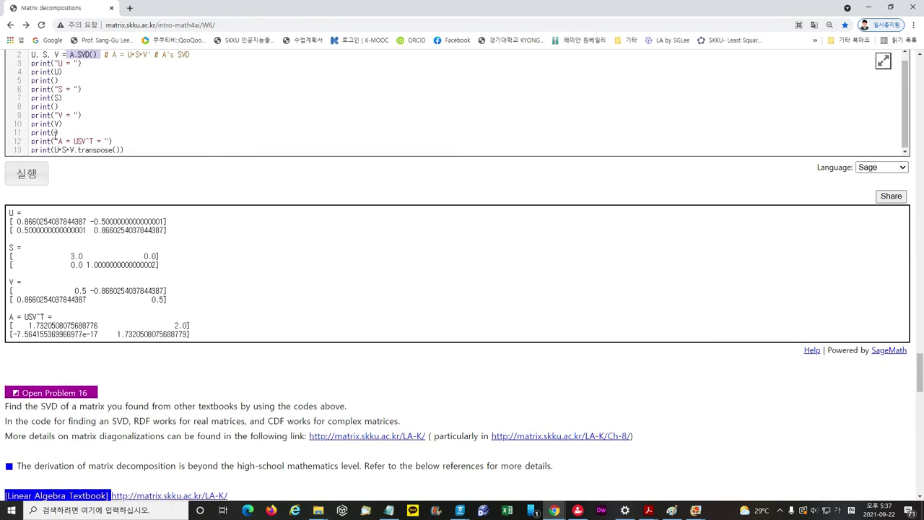
{"action": "left_click_drag", "start_coordinate": [11, 214], "coordinate": [184, 306]}
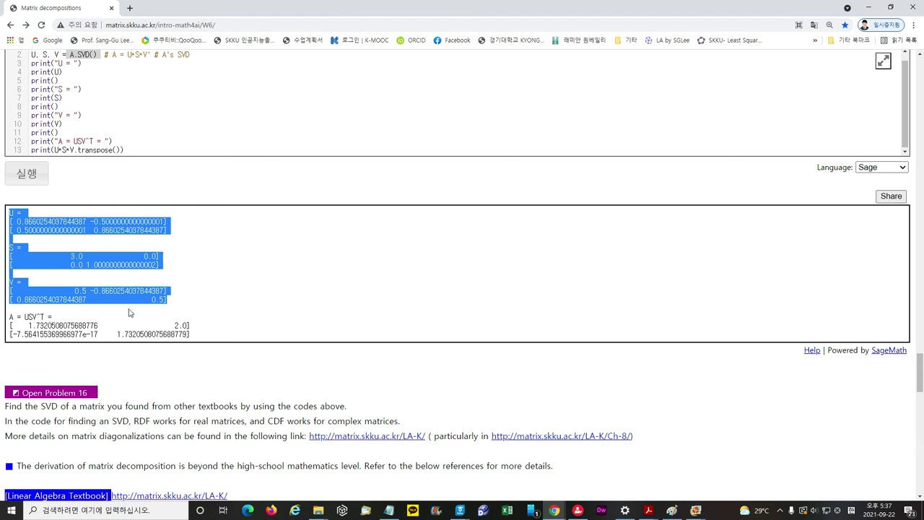
{"action": "left_click_drag", "start_coordinate": [49, 317], "coordinate": [1, 322]}
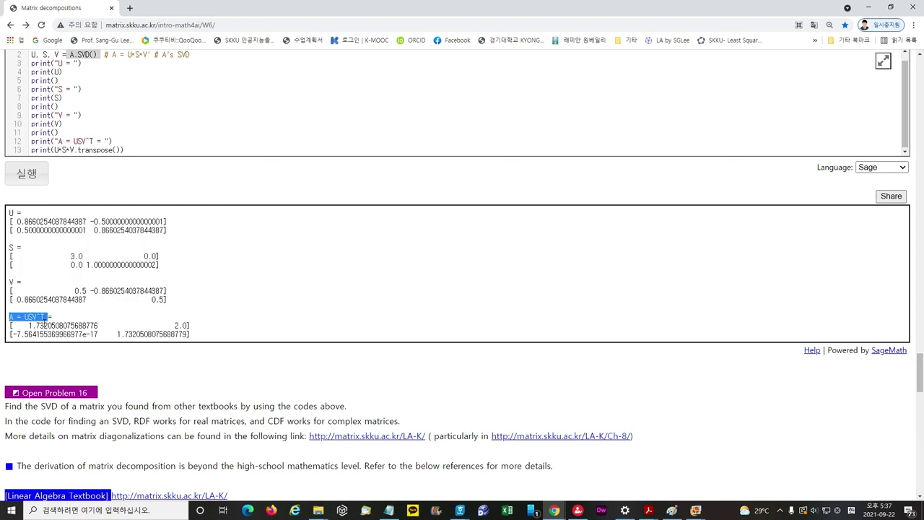
- Highlight the computed USV^T matrix in Example 6's output, the matrix A in the problem statement, and RDF in the code's matrix definition
{"action": "left_click_drag", "start_coordinate": [212, 339], "coordinate": [3, 329]}
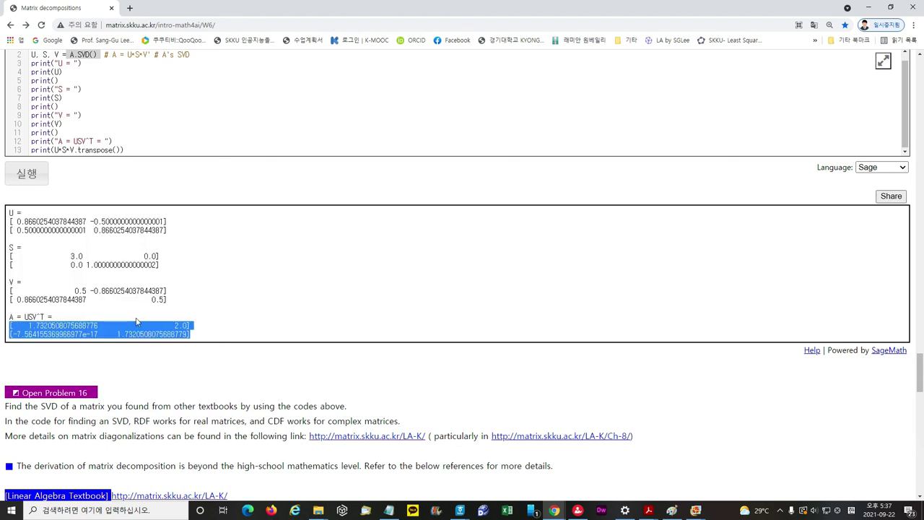
{"action": "scroll", "coordinate": [146, 324], "scroll_direction": "down", "scroll_amount": 1}
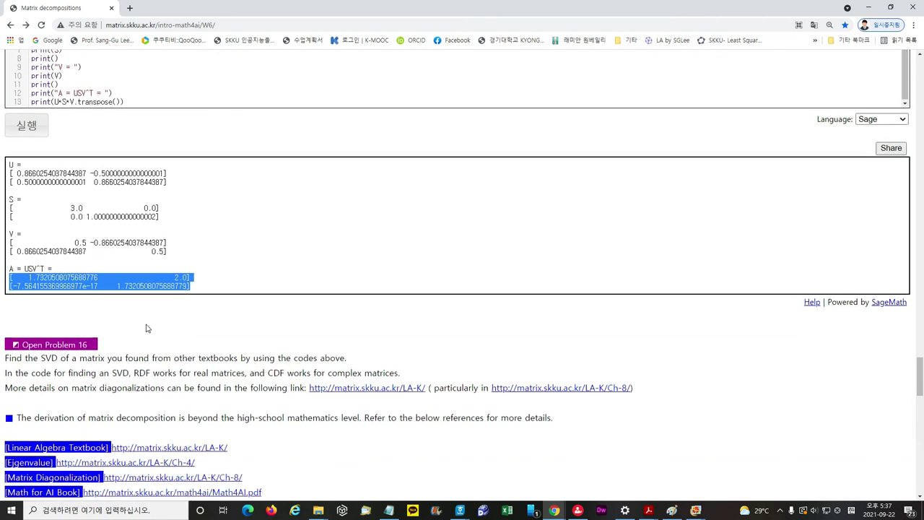
{"action": "scroll", "coordinate": [146, 329], "scroll_direction": "up", "scroll_amount": 3}
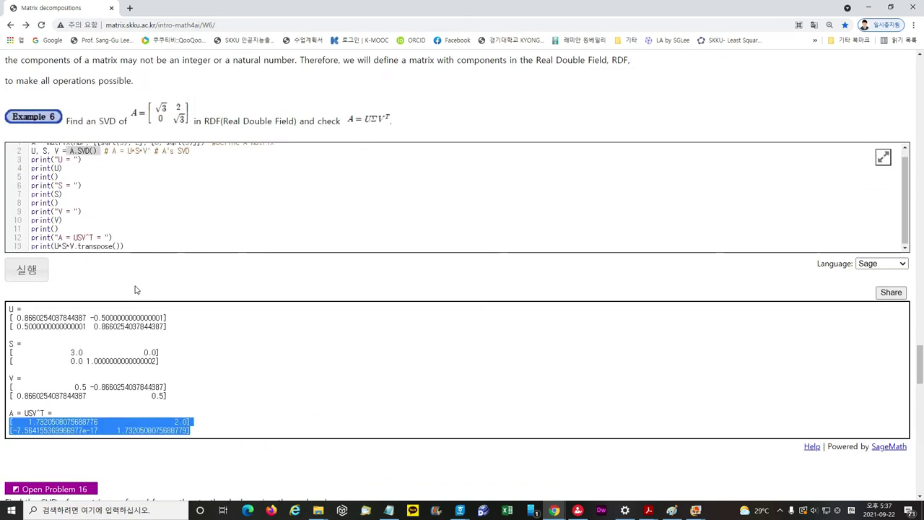
{"action": "left_click_drag", "start_coordinate": [195, 122], "coordinate": [117, 120]}
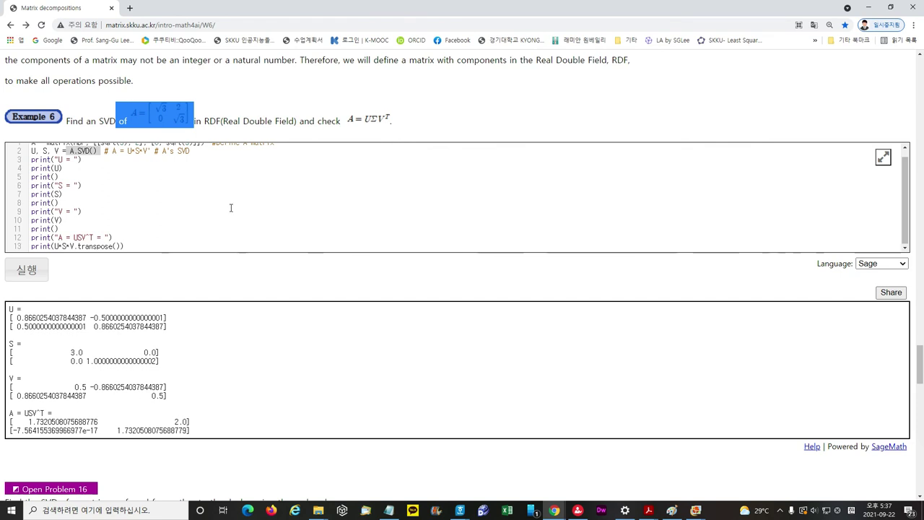
{"action": "scroll", "coordinate": [231, 208], "scroll_direction": "up", "scroll_amount": 1}
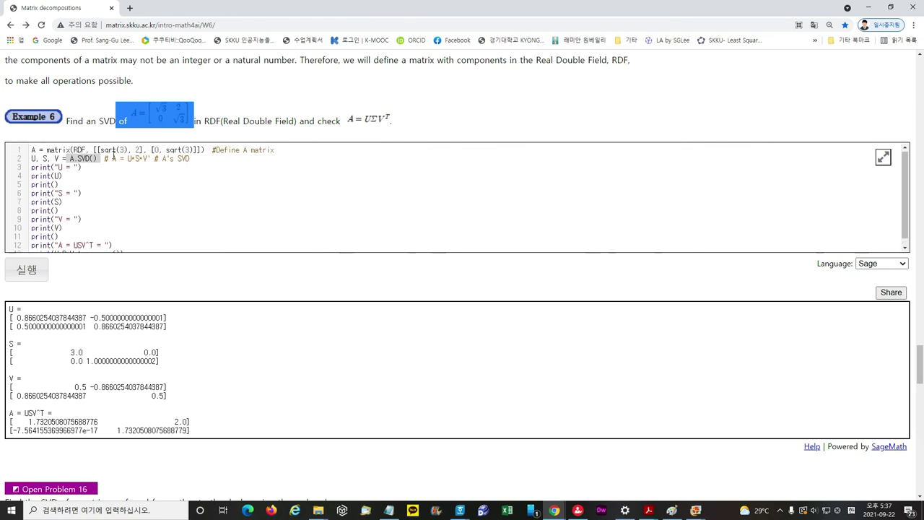
{"action": "left_click_drag", "start_coordinate": [74, 149], "coordinate": [88, 150]}
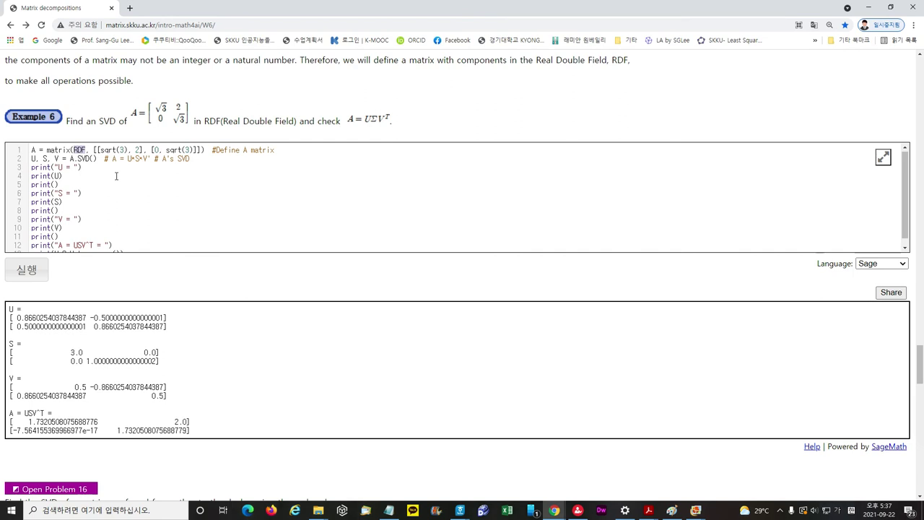
- Review the reference links and the list of Open Problems 1 to 16 through to the end of the page
{"action": "scroll", "coordinate": [115, 177], "scroll_direction": "down", "scroll_amount": 3}
{"action": "scroll", "coordinate": [144, 280], "scroll_direction": "down", "scroll_amount": 5}
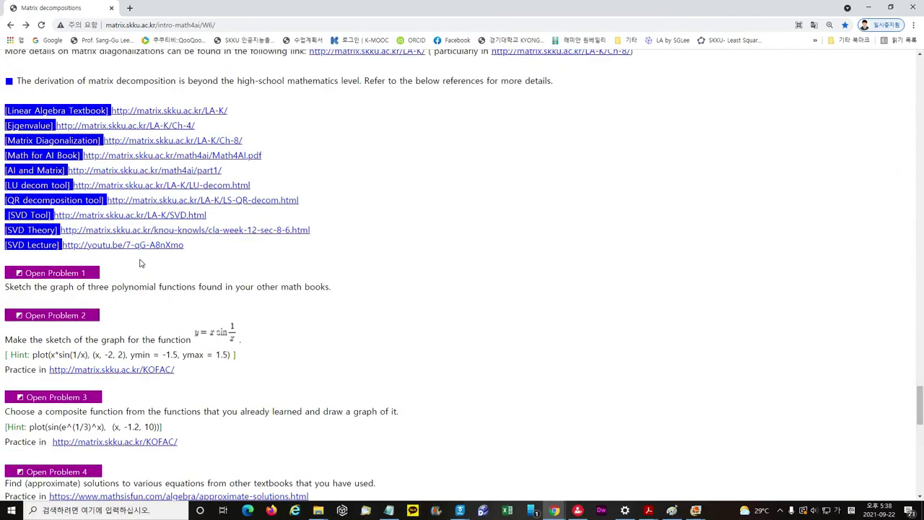
{"action": "scroll", "coordinate": [130, 261], "scroll_direction": "down", "scroll_amount": 2}
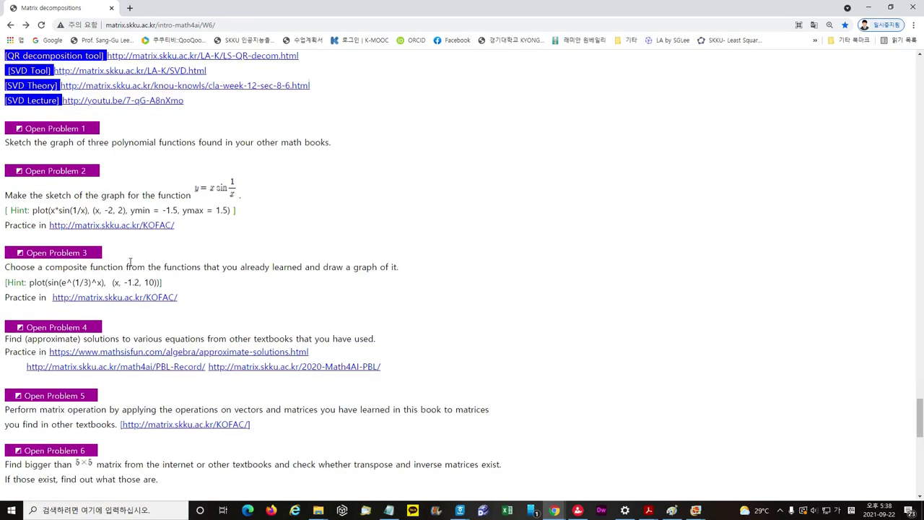
{"action": "scroll", "coordinate": [130, 264], "scroll_direction": "down", "scroll_amount": 9}
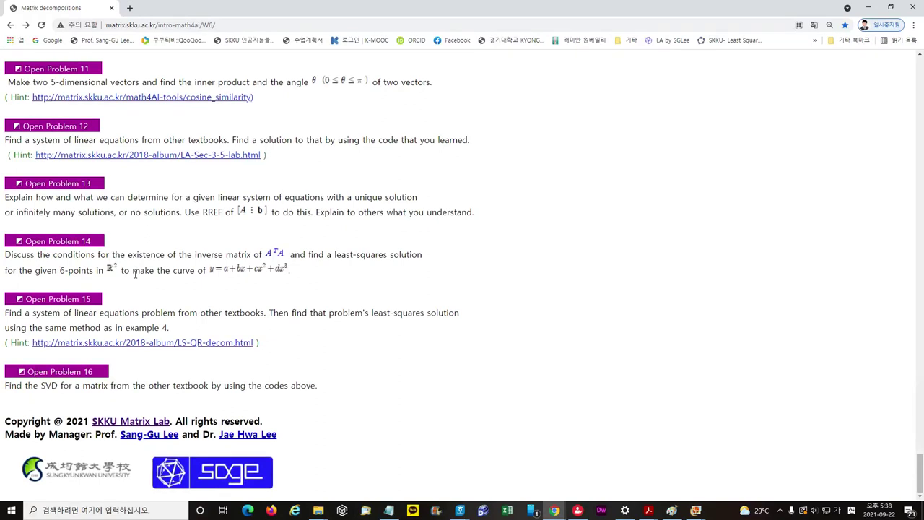
{"action": "left_click_drag", "start_coordinate": [807, 238], "coordinate": [730, 296]}
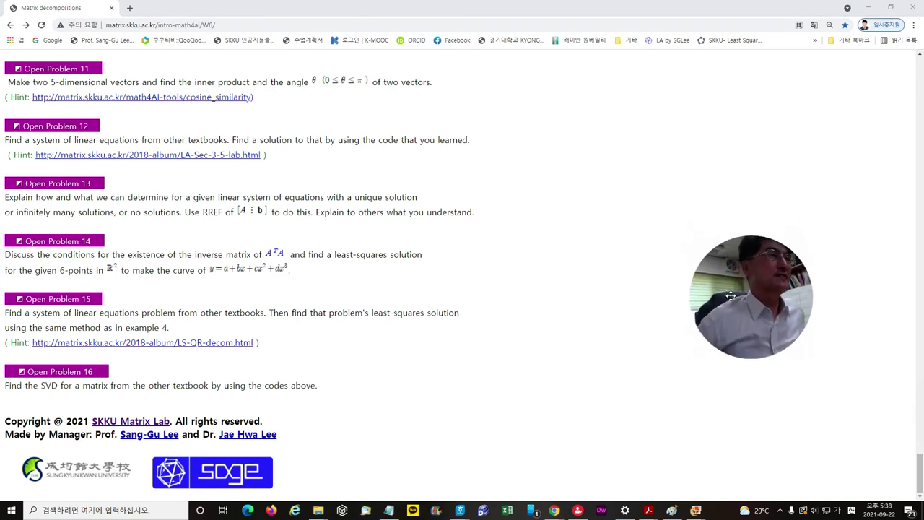